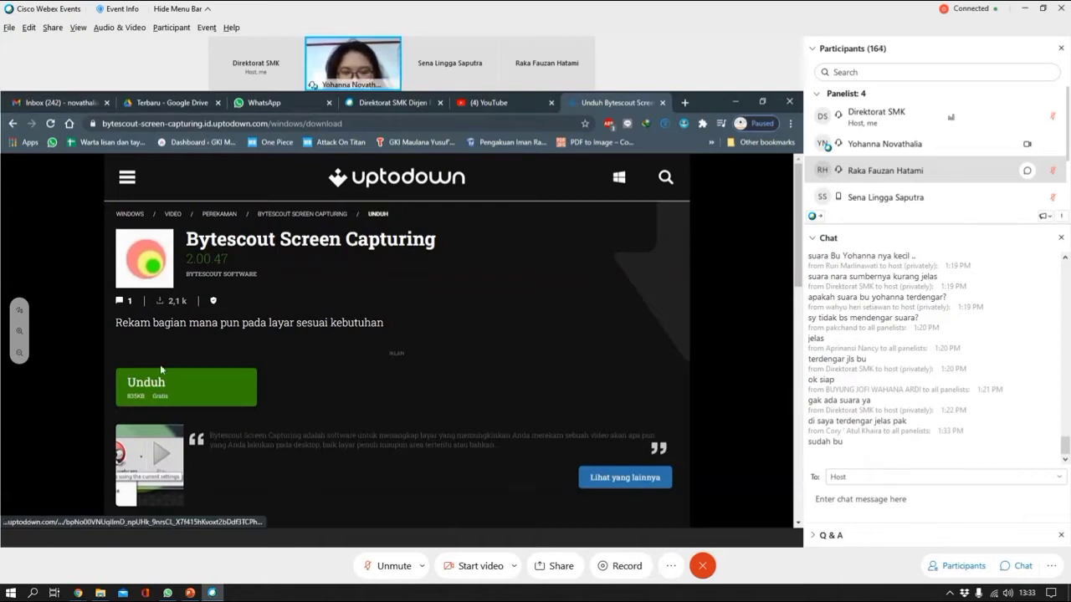
{"action": "left_click", "coordinate": [139, 409]}
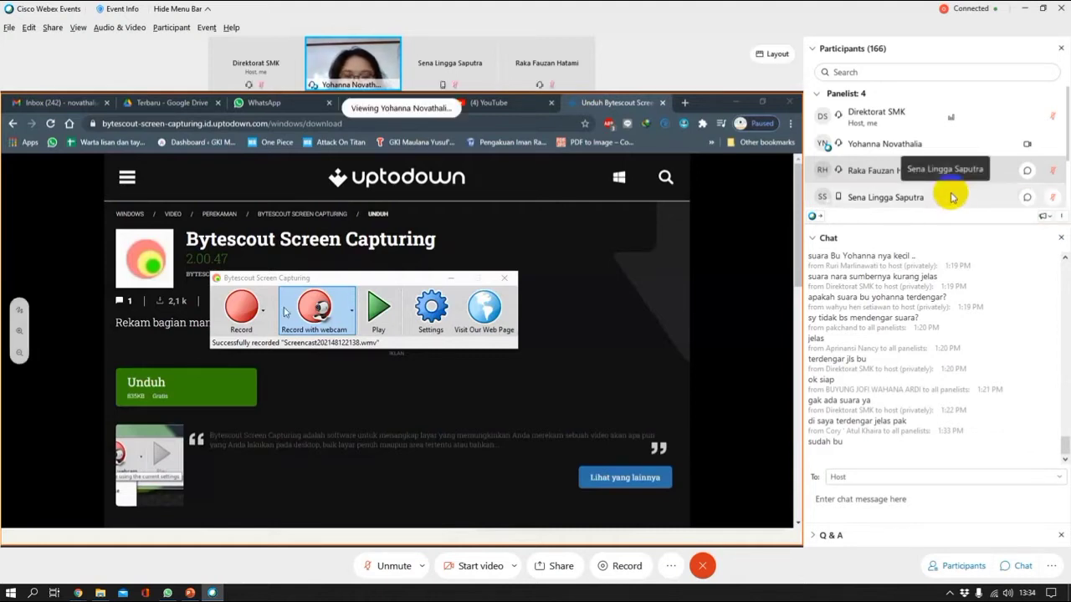
{"action": "scroll", "coordinate": [956, 199], "scroll_direction": "down", "scroll_amount": 2}
{"action": "scroll", "coordinate": [970, 186], "scroll_direction": "up", "scroll_amount": 2}
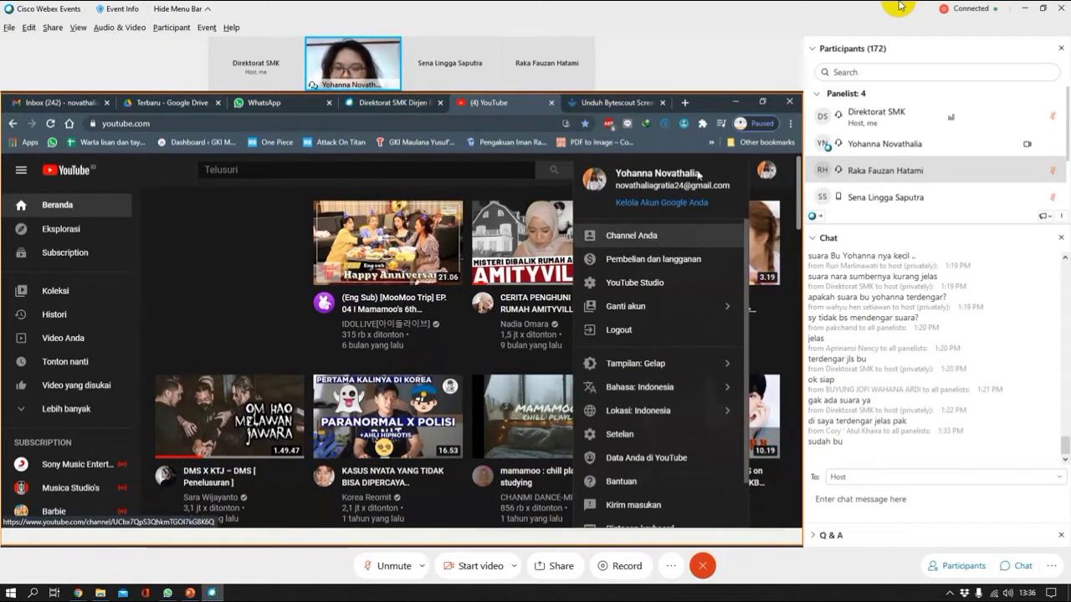
- Open the account's own YouTube channel page with its trailer paused, and begin creating a new video upload
{"action": "left_click", "coordinate": [649, 237]}
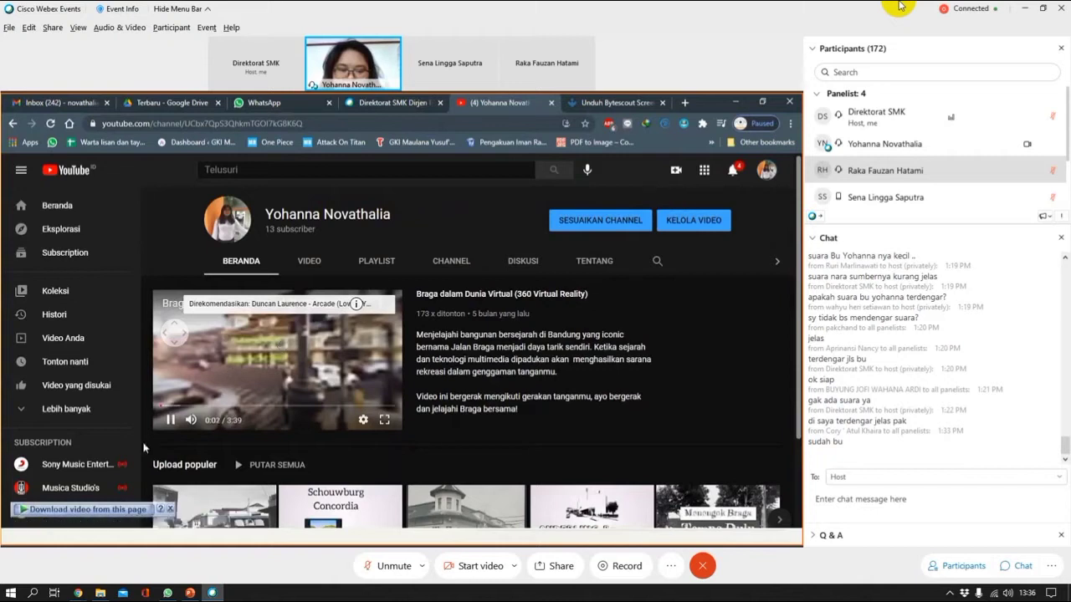
{"action": "left_click", "coordinate": [163, 425]}
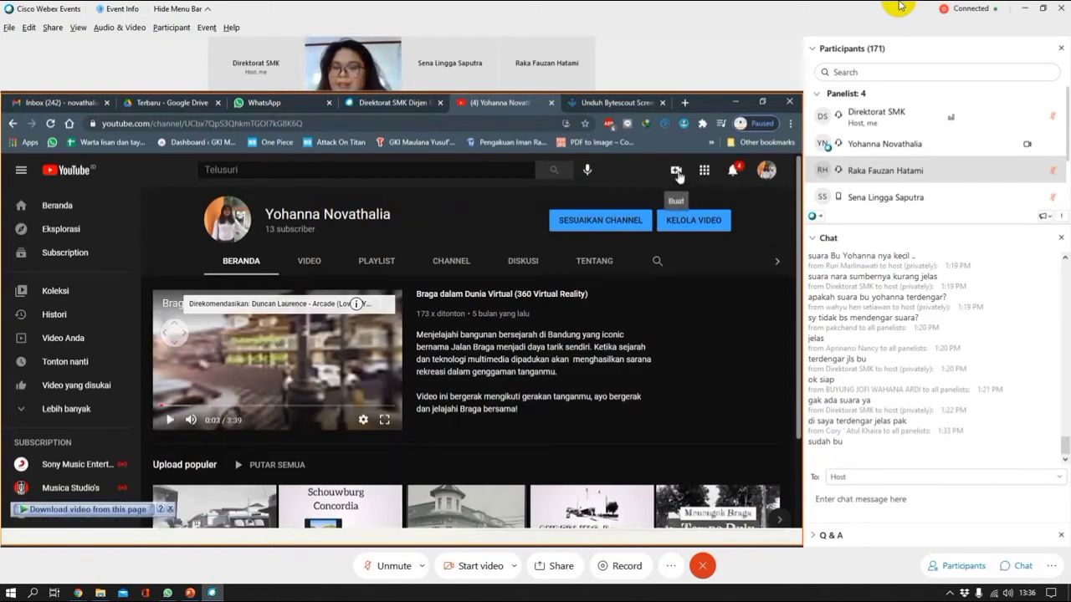
{"action": "left_click", "coordinate": [677, 173]}
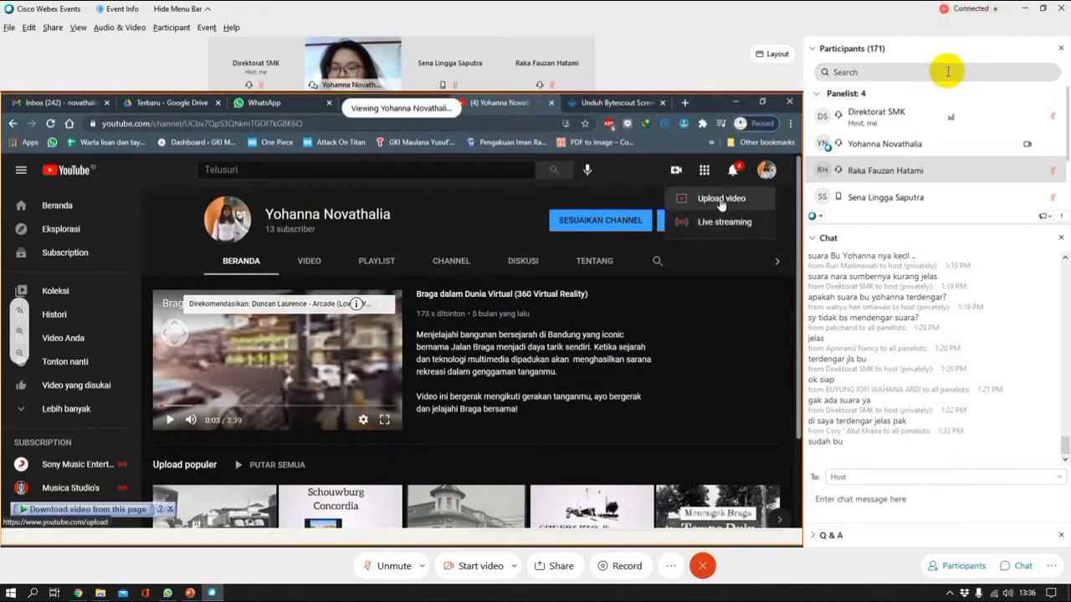
- In the Webex meeting, transfer the host role to the third panelist in the participant list
{"action": "right_click", "coordinate": [923, 173]}
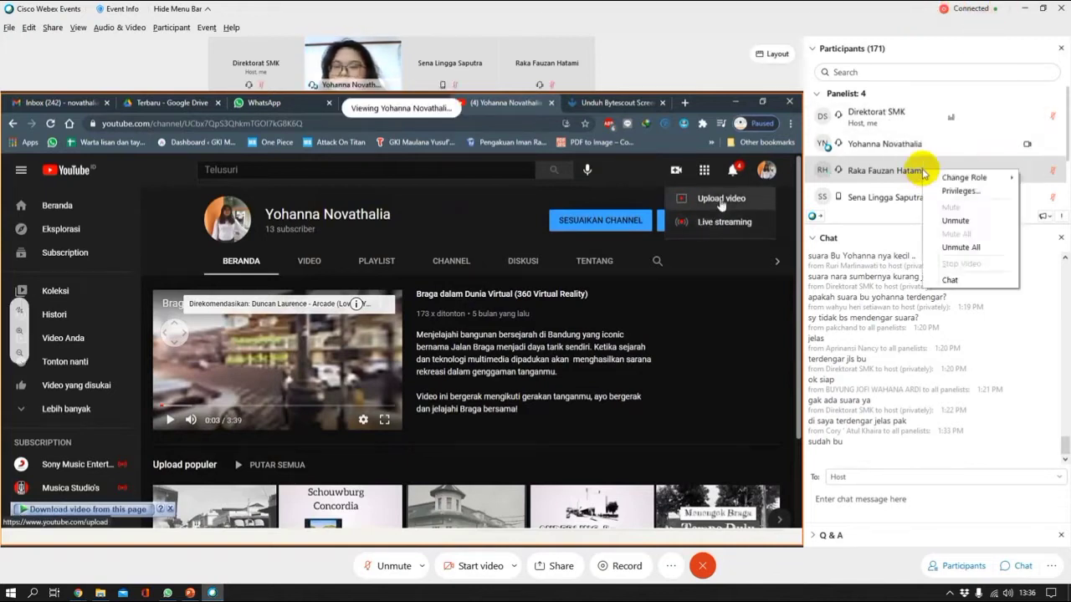
{"action": "mouse_move", "coordinate": [953, 180]}
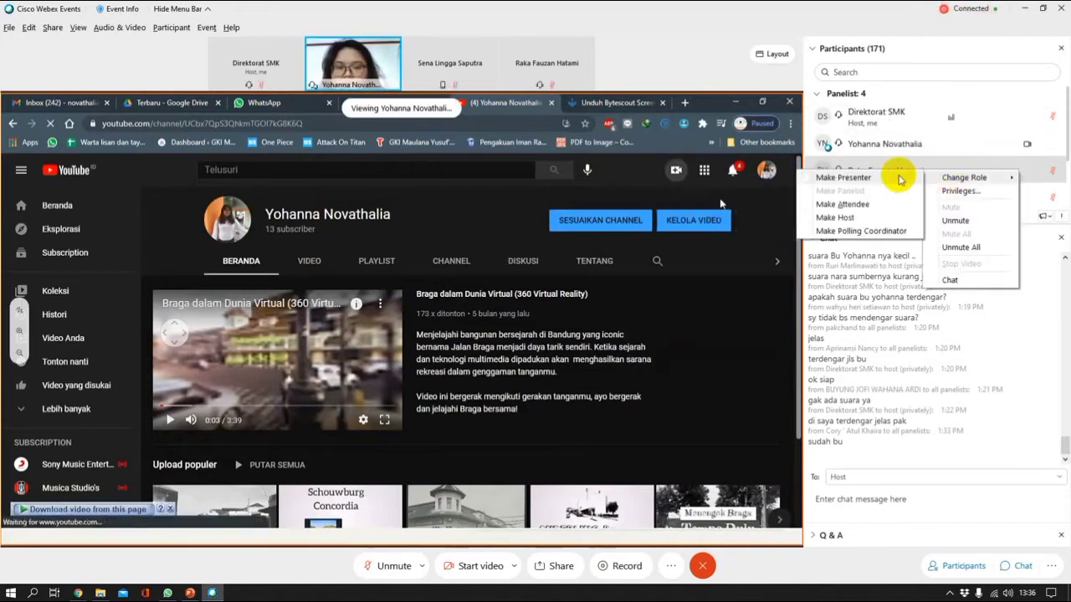
{"action": "left_click", "coordinate": [864, 221]}
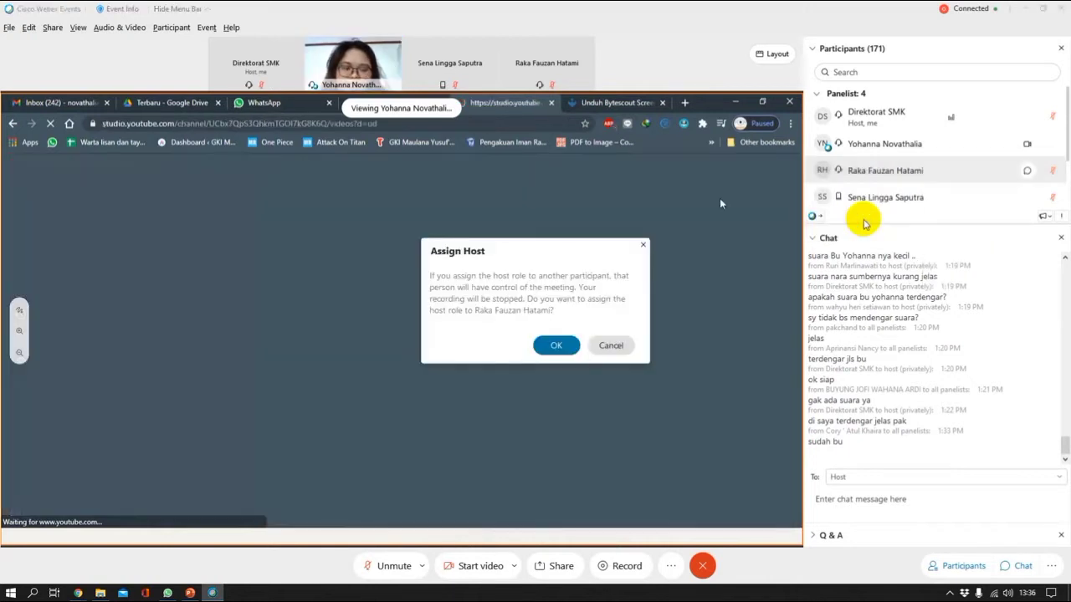
{"action": "left_click", "coordinate": [567, 352]}
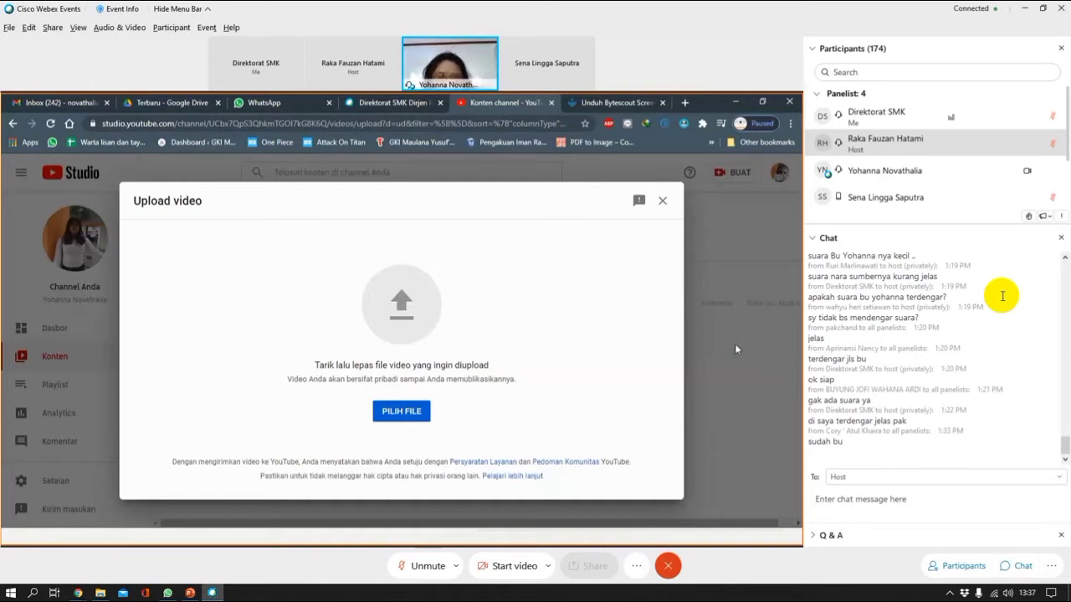
- In the shared YouTube Studio upload dialog, upload the video file Toko De Vries from the SANDY folder on Local Disk (E:)
{"action": "left_click", "coordinate": [410, 419]}
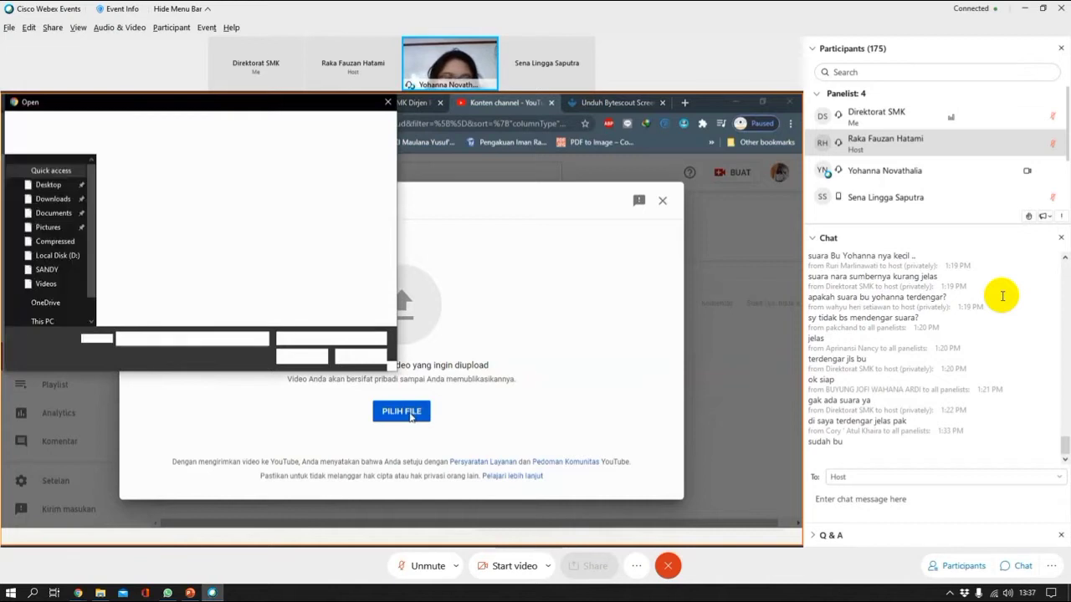
{"action": "scroll", "coordinate": [51, 251], "scroll_direction": "down", "scroll_amount": 4}
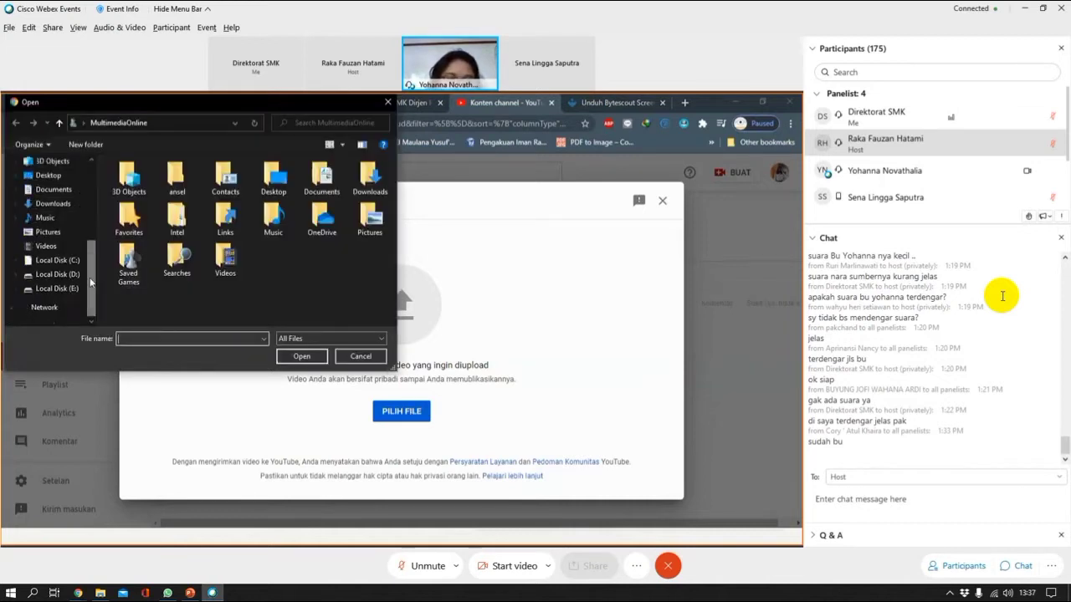
{"action": "left_click", "coordinate": [54, 289]}
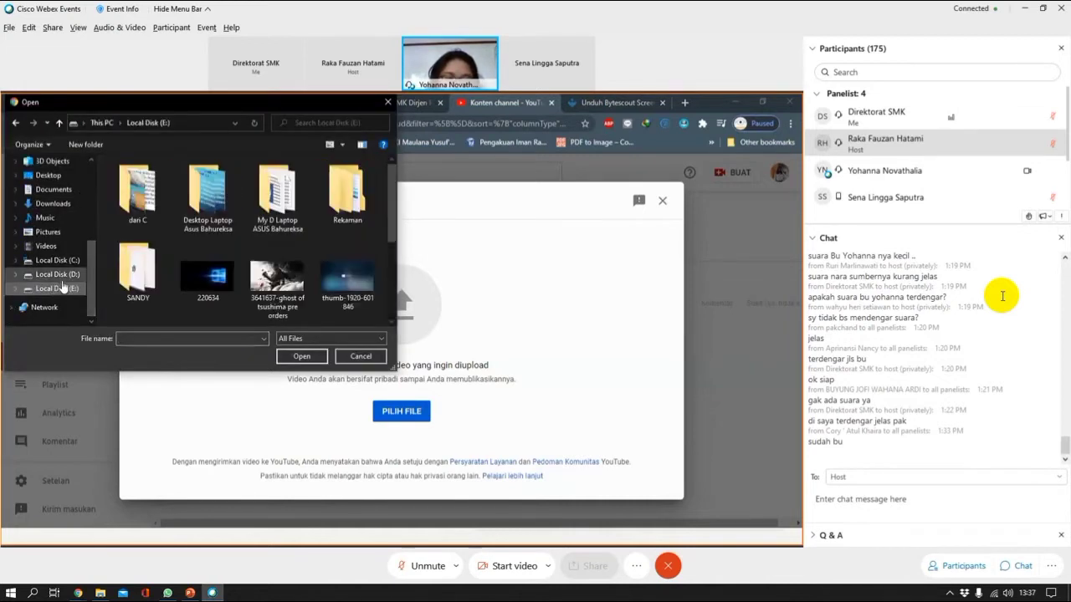
{"action": "double_click", "coordinate": [127, 275]}
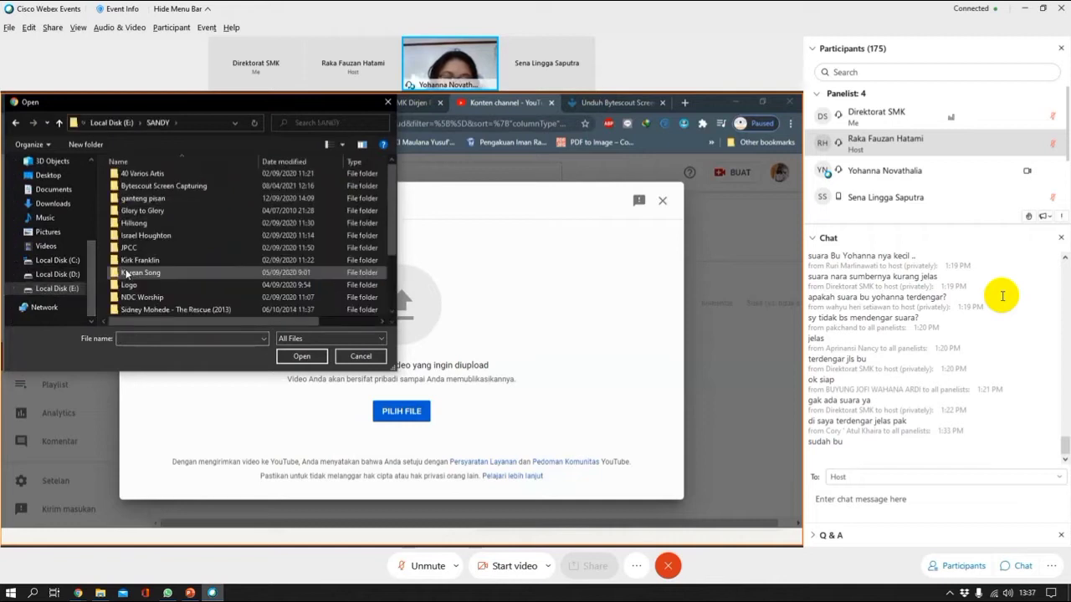
{"action": "scroll", "coordinate": [127, 274], "scroll_direction": "down", "scroll_amount": 2}
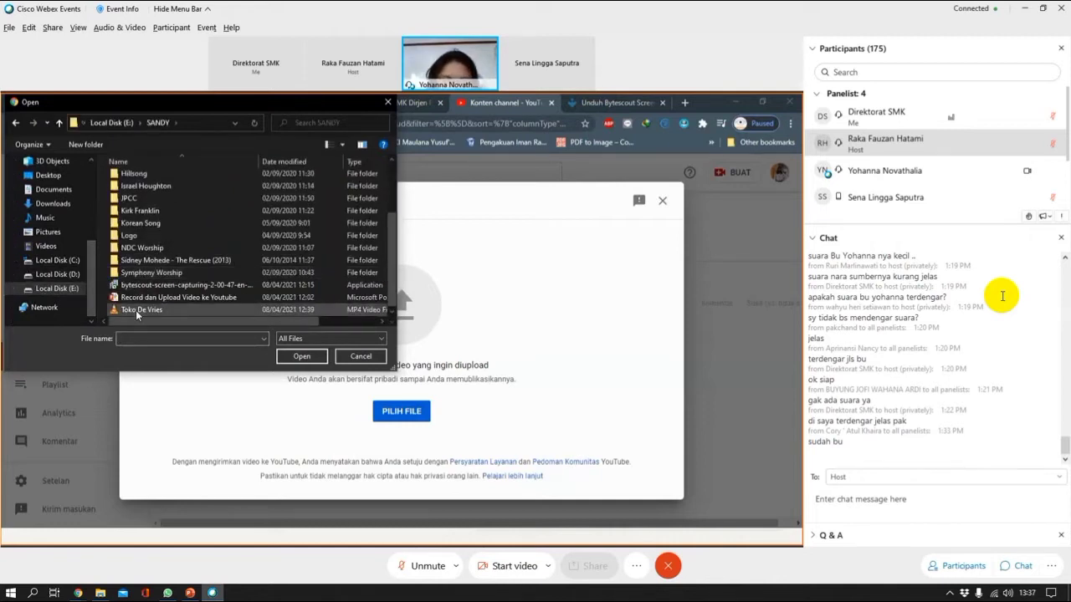
{"action": "left_click", "coordinate": [138, 311]}
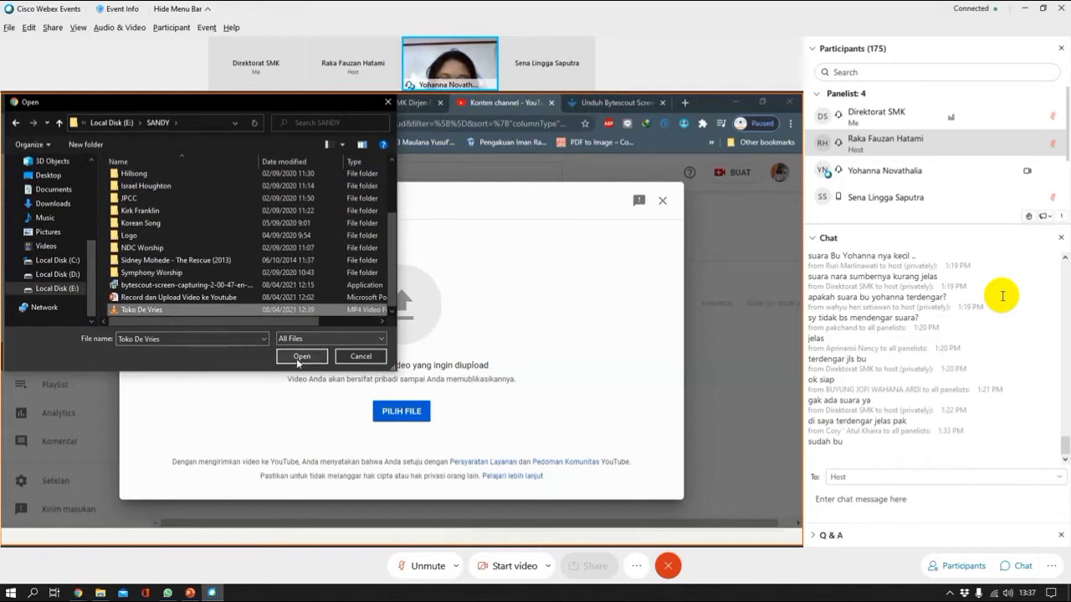
{"action": "left_click", "coordinate": [300, 357]}
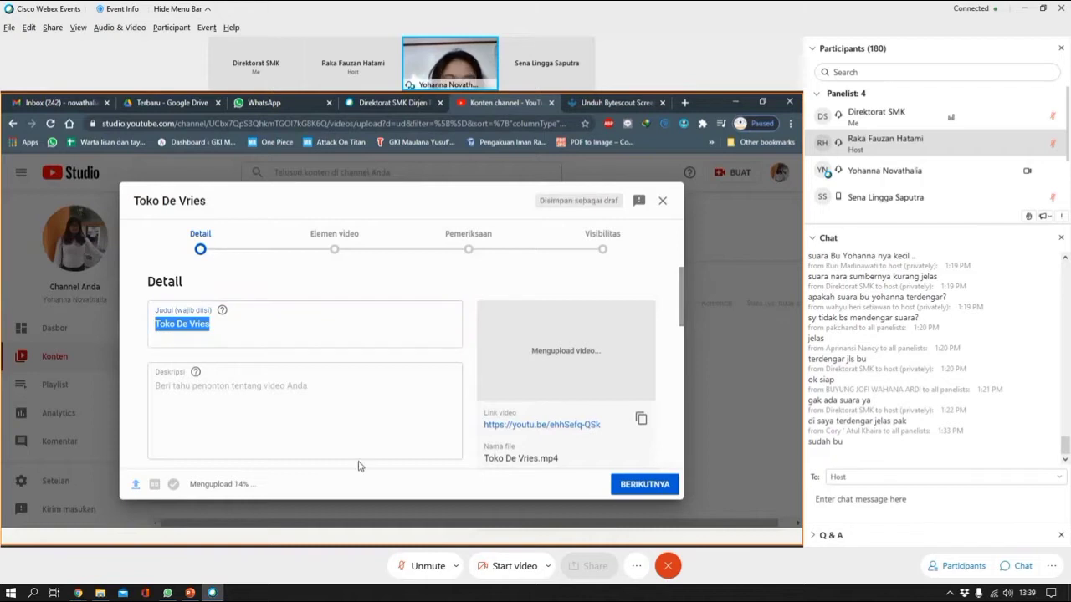
- Set the audience of the Toko De Vries video to not made for children
{"action": "scroll", "coordinate": [342, 365], "scroll_direction": "down", "scroll_amount": 5}
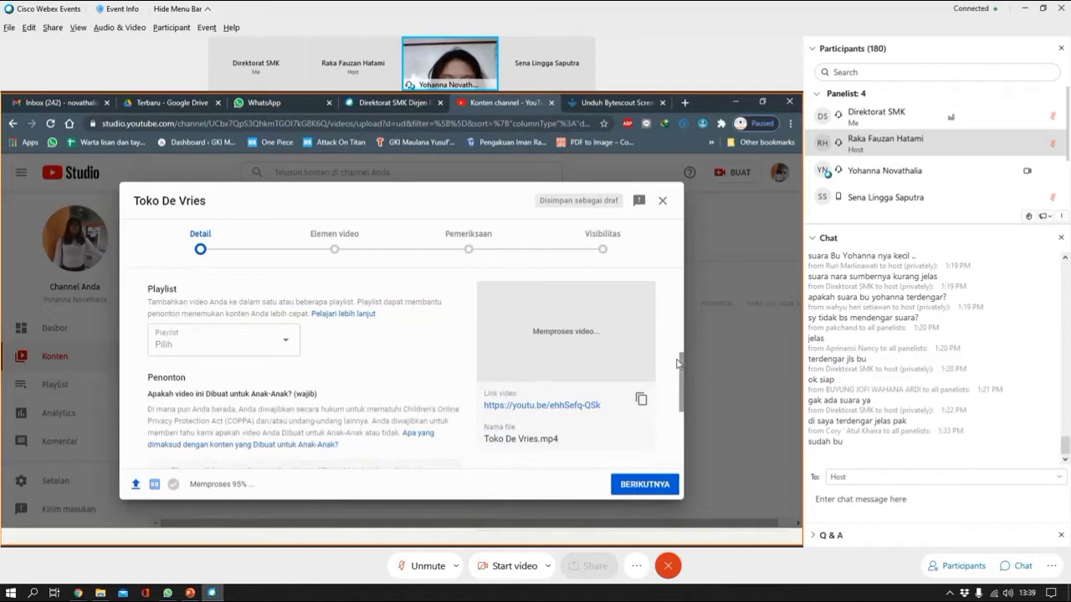
{"action": "left_click_drag", "start_coordinate": [681, 352], "coordinate": [680, 389]}
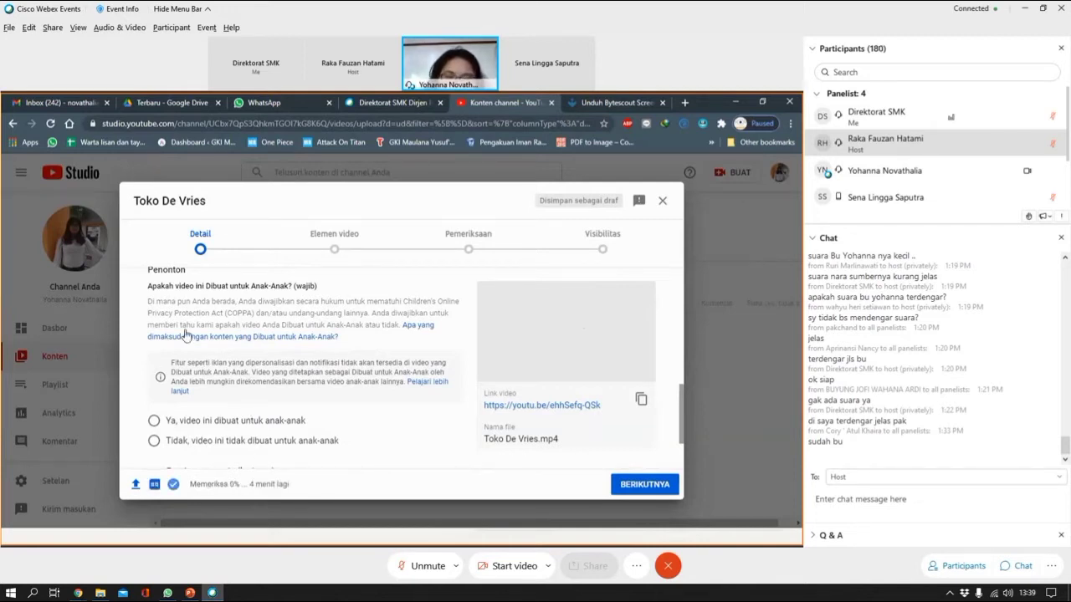
{"action": "left_click", "coordinate": [247, 443]}
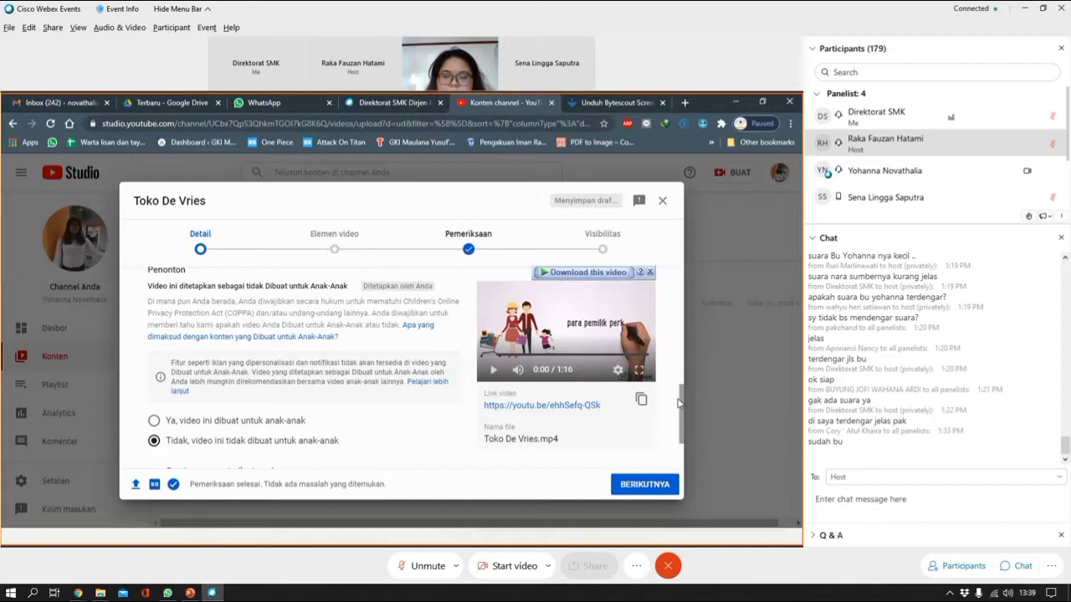
- Review the thumbnail, playlist and audience details of the video, and expand the advanced age restriction options
{"action": "left_click_drag", "start_coordinate": [679, 403], "coordinate": [678, 345]}
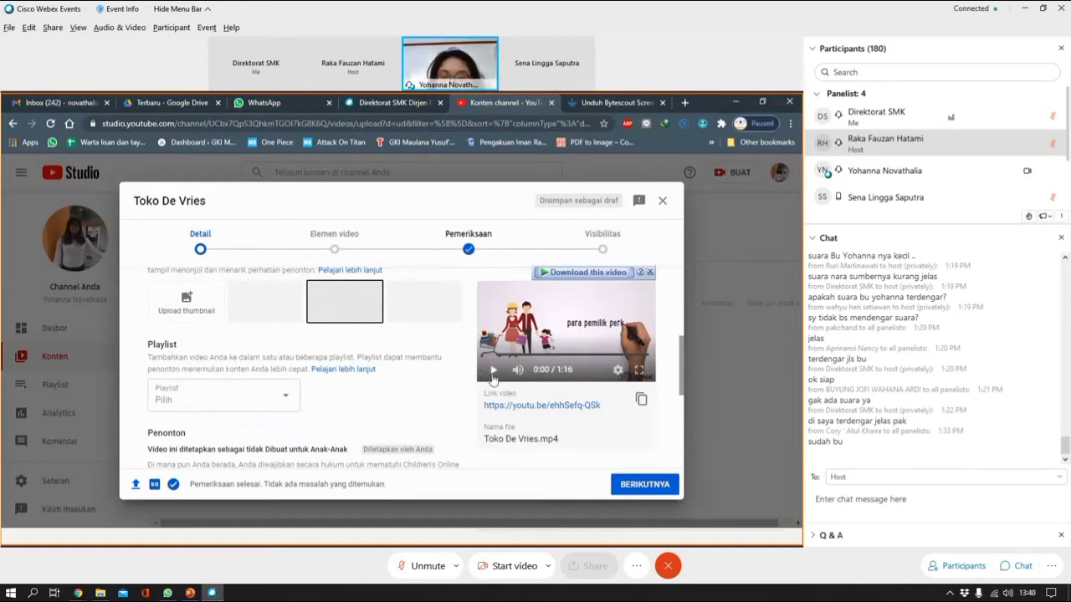
{"action": "scroll", "coordinate": [381, 405], "scroll_direction": "down", "scroll_amount": 1}
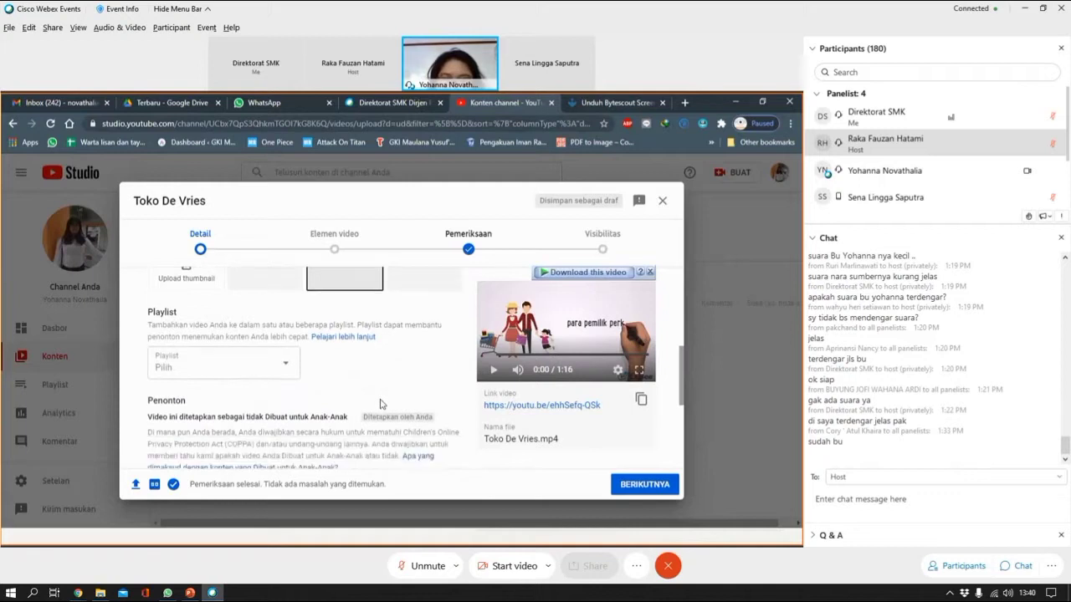
{"action": "scroll", "coordinate": [380, 404], "scroll_direction": "down", "scroll_amount": 5}
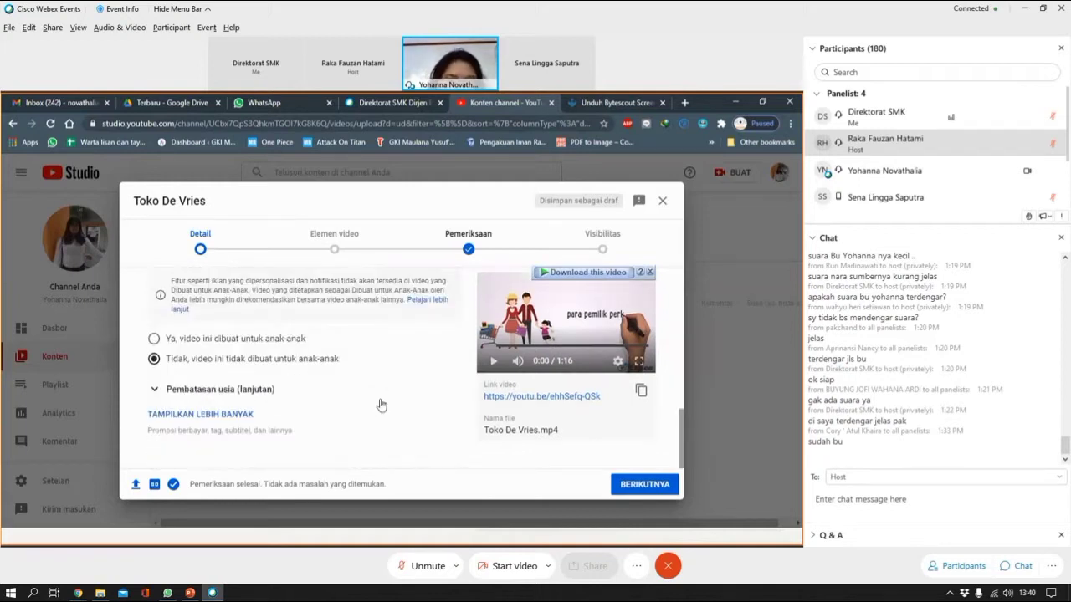
{"action": "left_click", "coordinate": [170, 395]}
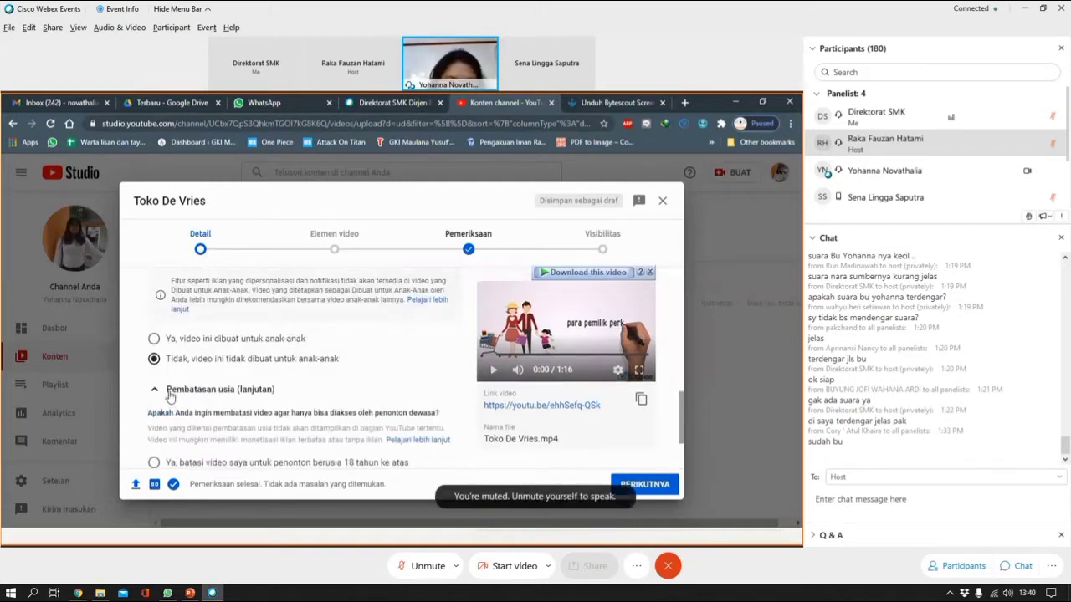
{"action": "scroll", "coordinate": [234, 336], "scroll_direction": "down", "scroll_amount": 3}
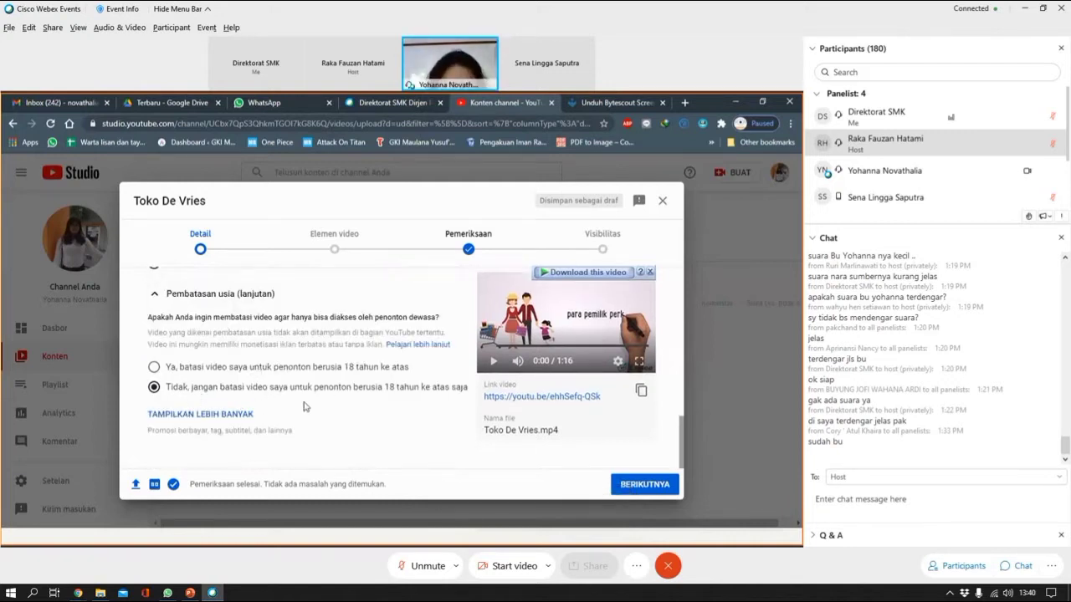
- Continue from the video details through the video elements and checks stages to the visibility stage, adding no end screen or cards
{"action": "left_click", "coordinate": [629, 494]}
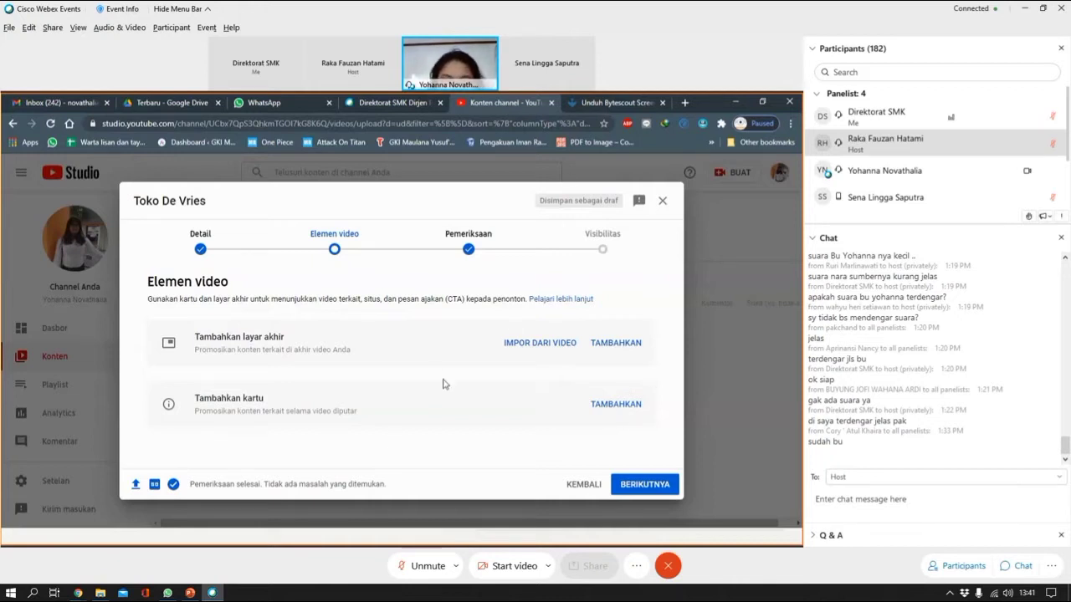
{"action": "left_click", "coordinate": [644, 487]}
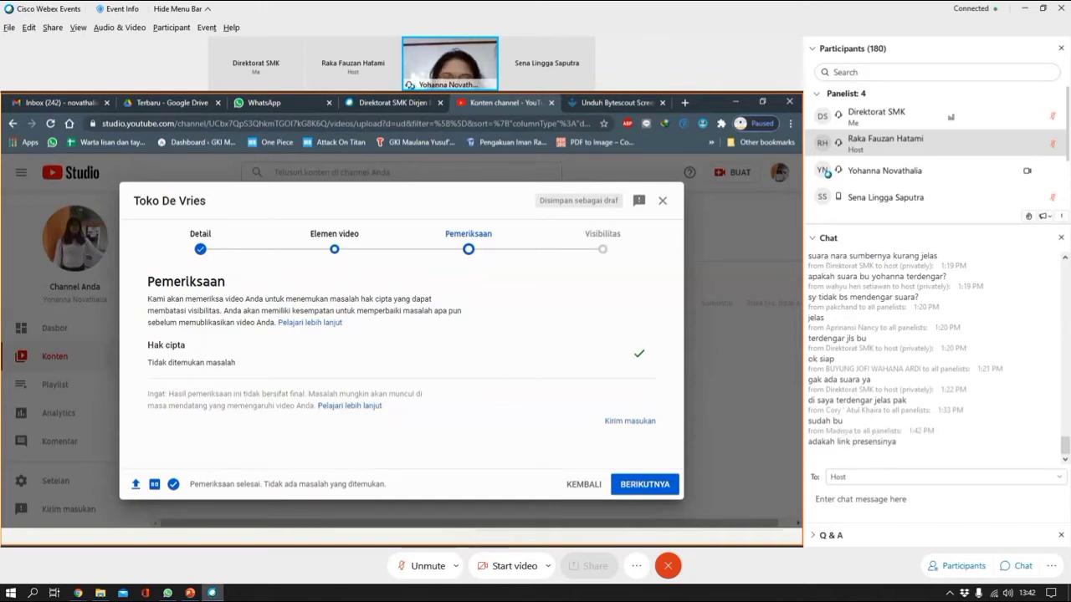
{"action": "left_click", "coordinate": [638, 491]}
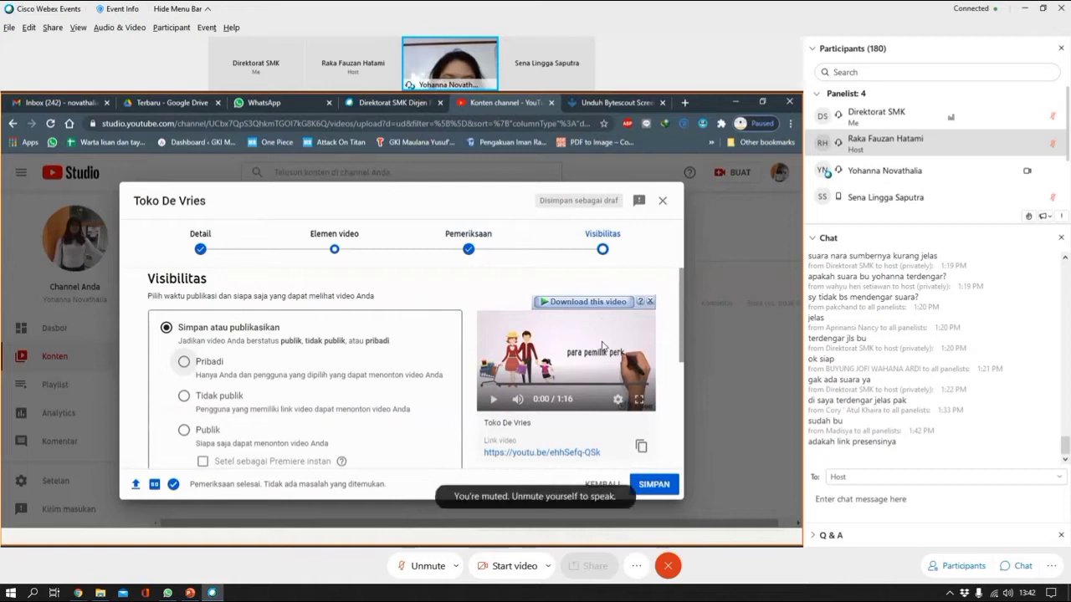
- Set the video's visibility to Publik and publish it
{"action": "scroll", "coordinate": [682, 298], "scroll_direction": "down", "scroll_amount": 1}
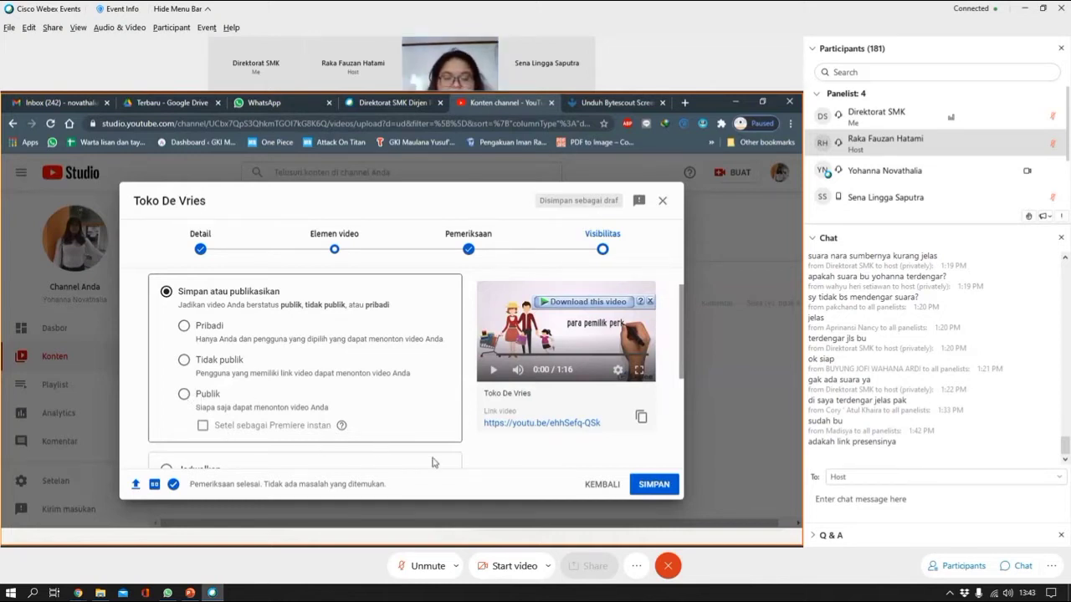
{"action": "left_click", "coordinate": [186, 395]}
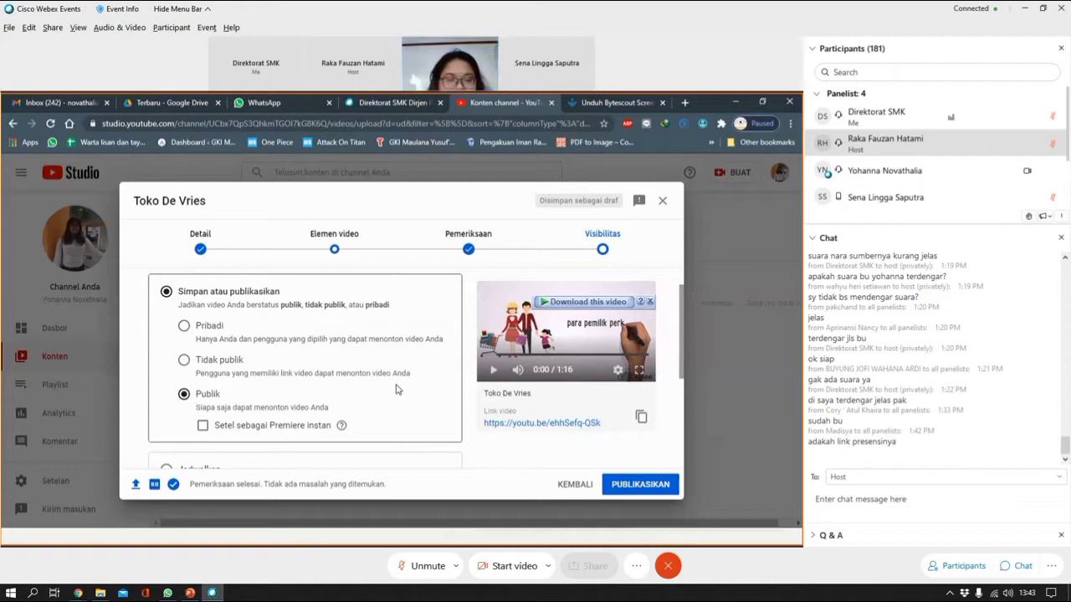
{"action": "scroll", "coordinate": [321, 390], "scroll_direction": "down", "scroll_amount": 2}
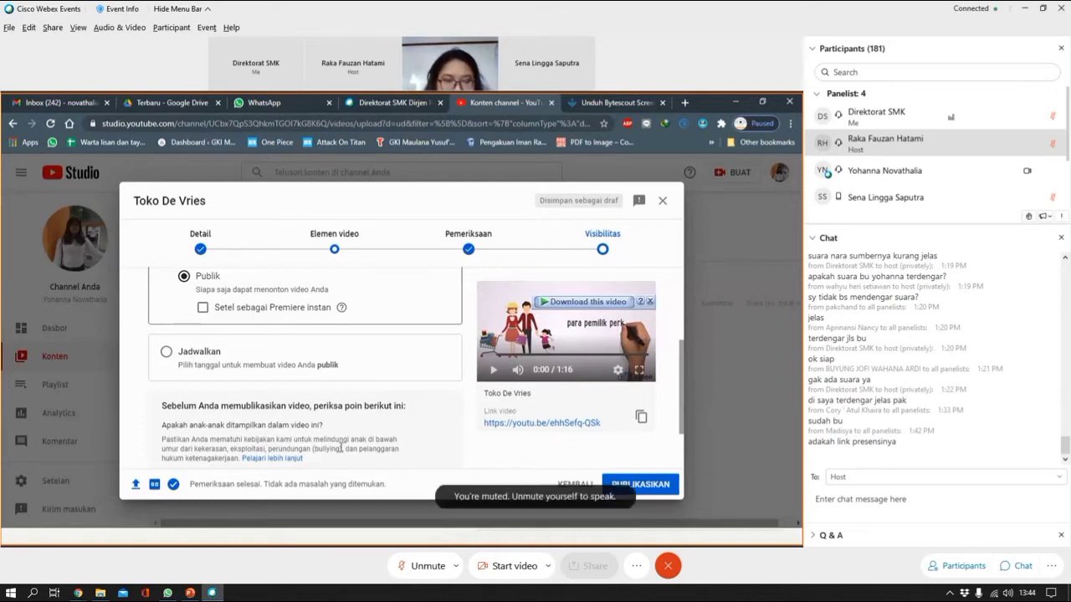
{"action": "scroll", "coordinate": [407, 405], "scroll_direction": "down", "scroll_amount": 2}
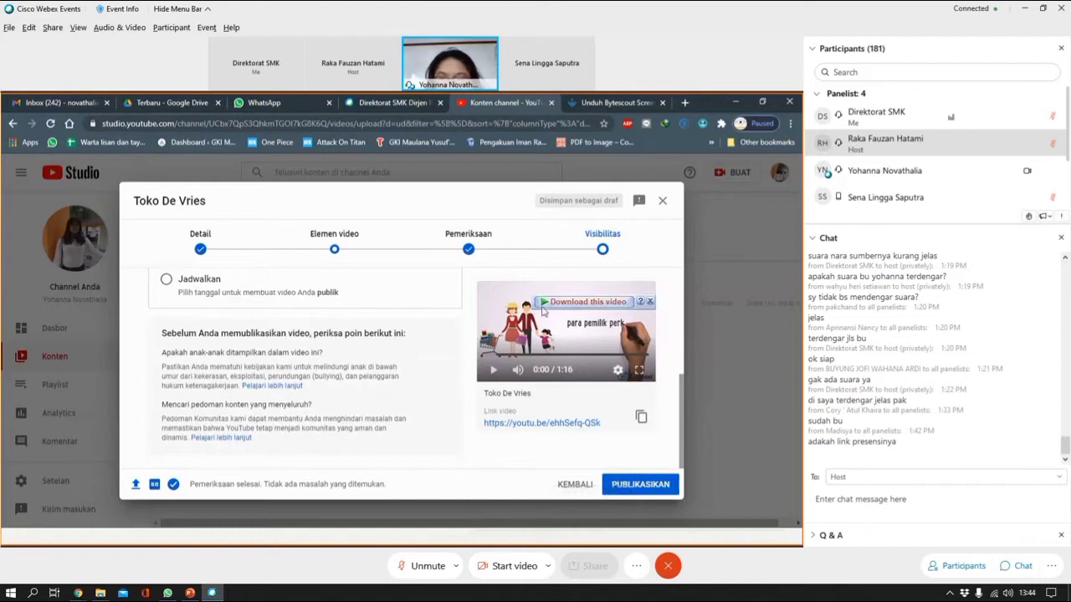
{"action": "left_click", "coordinate": [631, 484]}
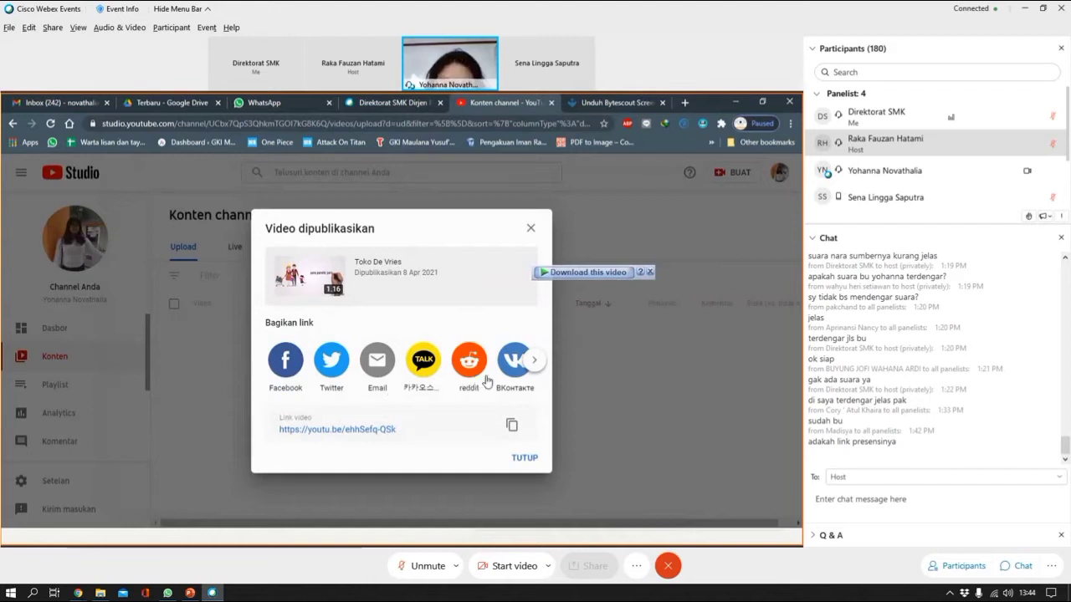
- Browse the available services for sharing the published video's link, and open sharing to Facebook
{"action": "left_click", "coordinate": [537, 362]}
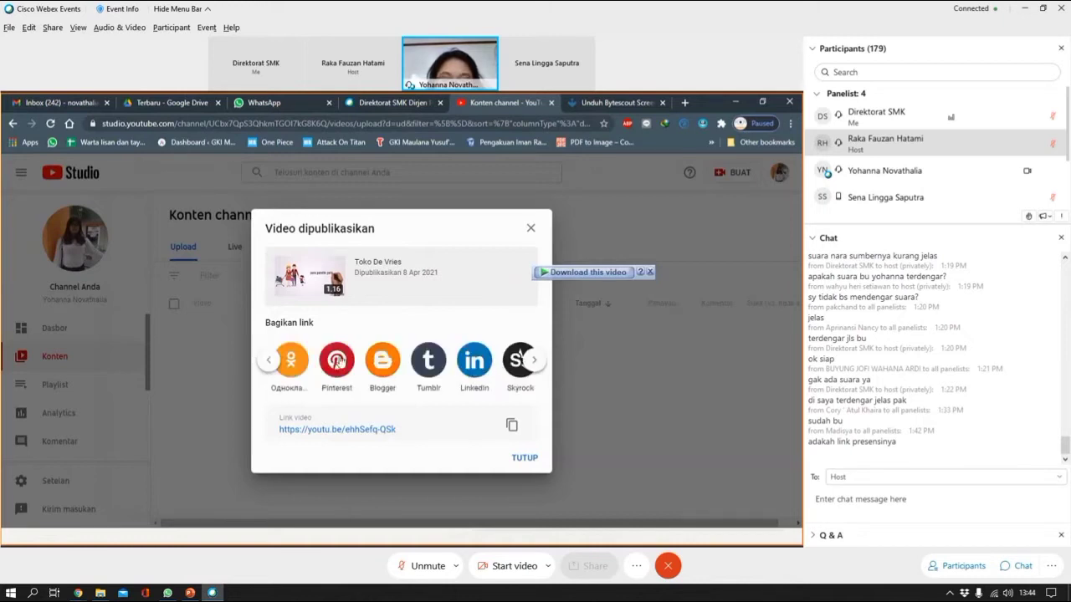
{"action": "left_click", "coordinate": [267, 371]}
{"action": "left_click", "coordinate": [267, 371]}
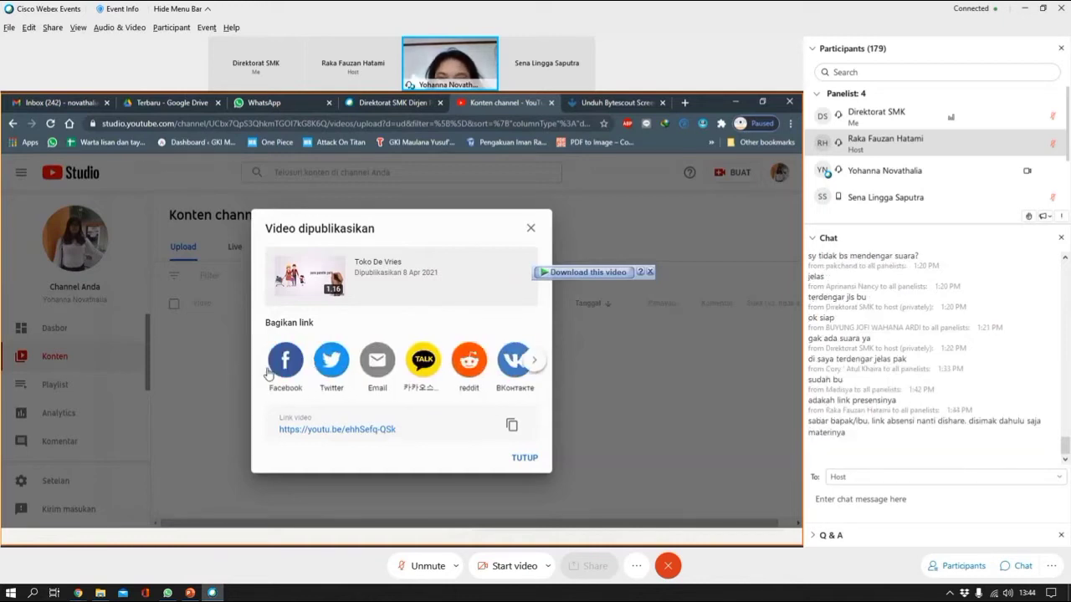
{"action": "left_click", "coordinate": [267, 372]}
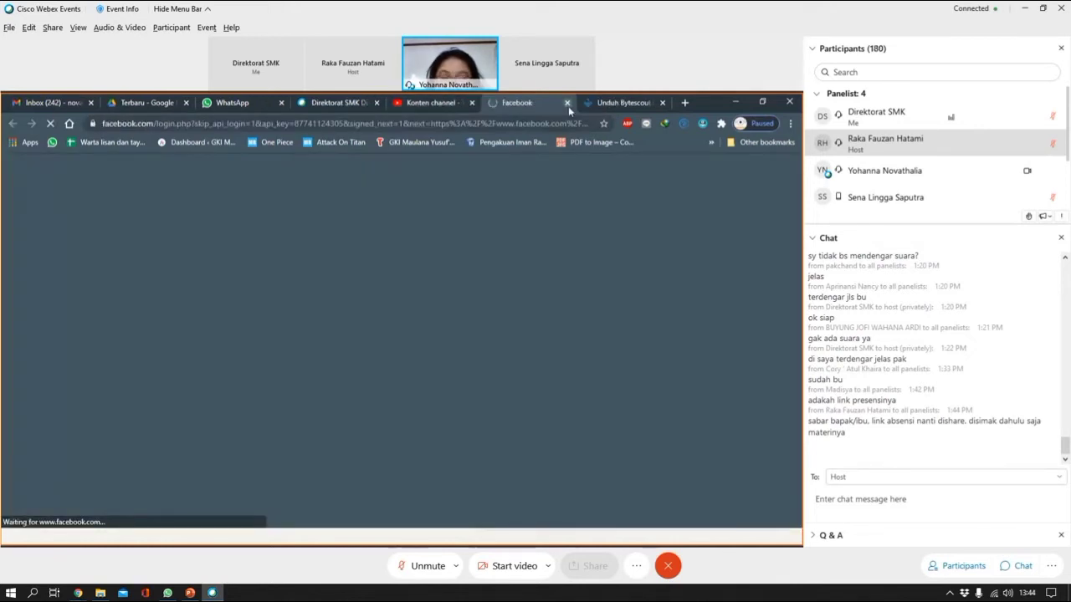
- Close the Facebook sharing page and the published-video dialog, and highlight the Toko De Vries video's publication date in the channel content list
{"action": "left_click", "coordinate": [568, 106]}
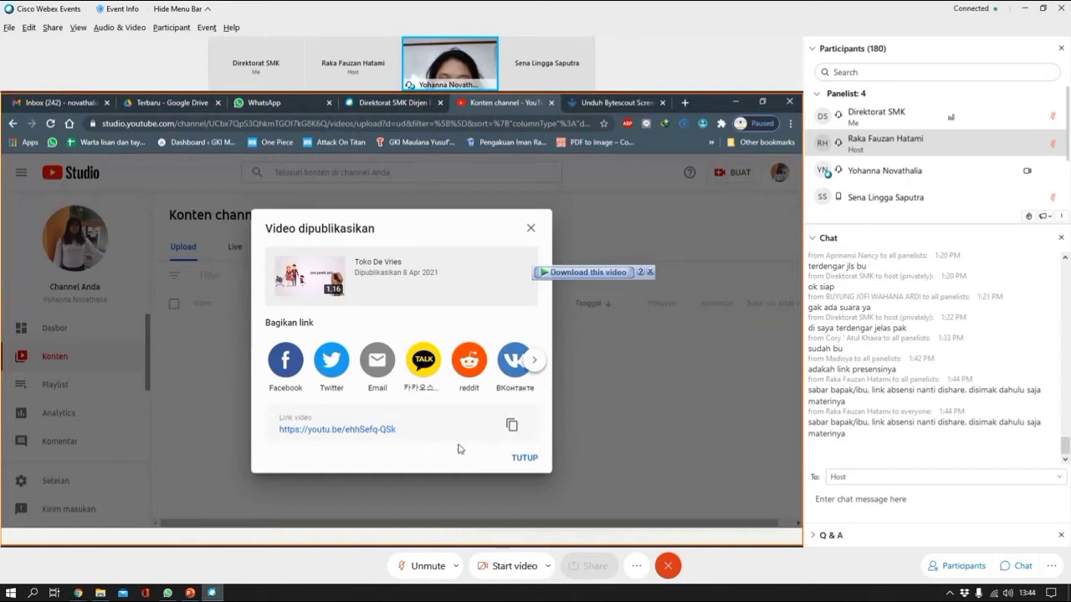
{"action": "left_click", "coordinate": [530, 459]}
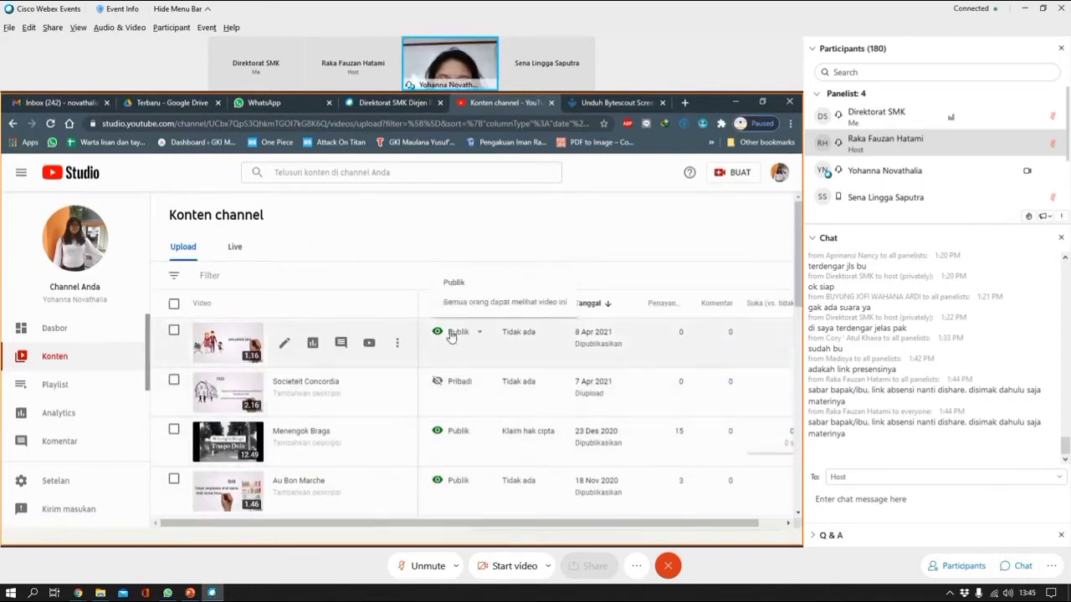
{"action": "triple_click", "coordinate": [576, 337]}
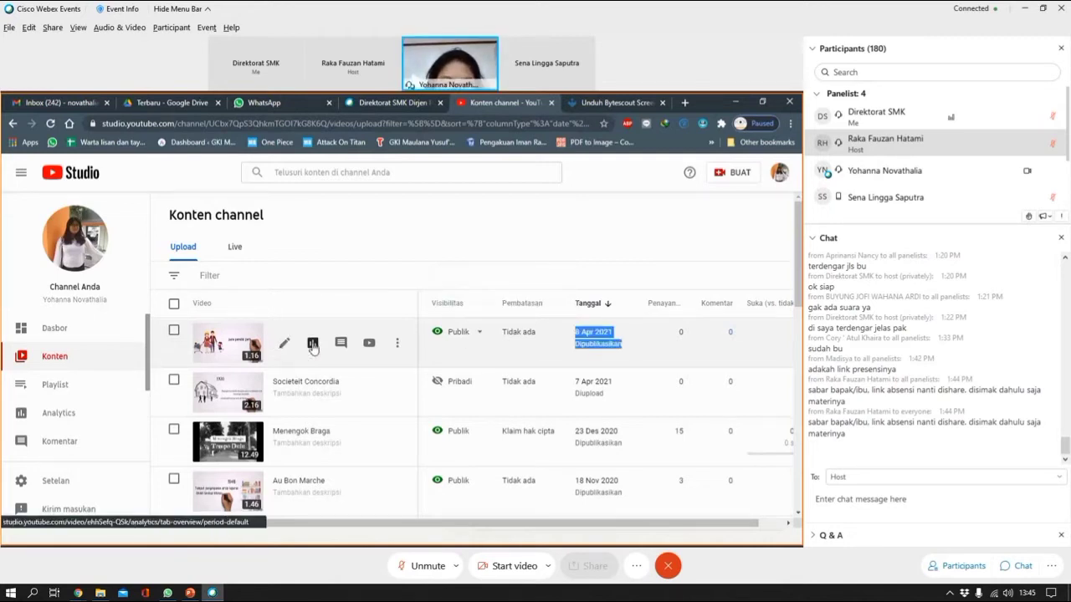
- Open the details of the Toko De Vries video and review its title, empty description field, thumbnail, playlist and visibility settings
{"action": "left_click", "coordinate": [287, 345]}
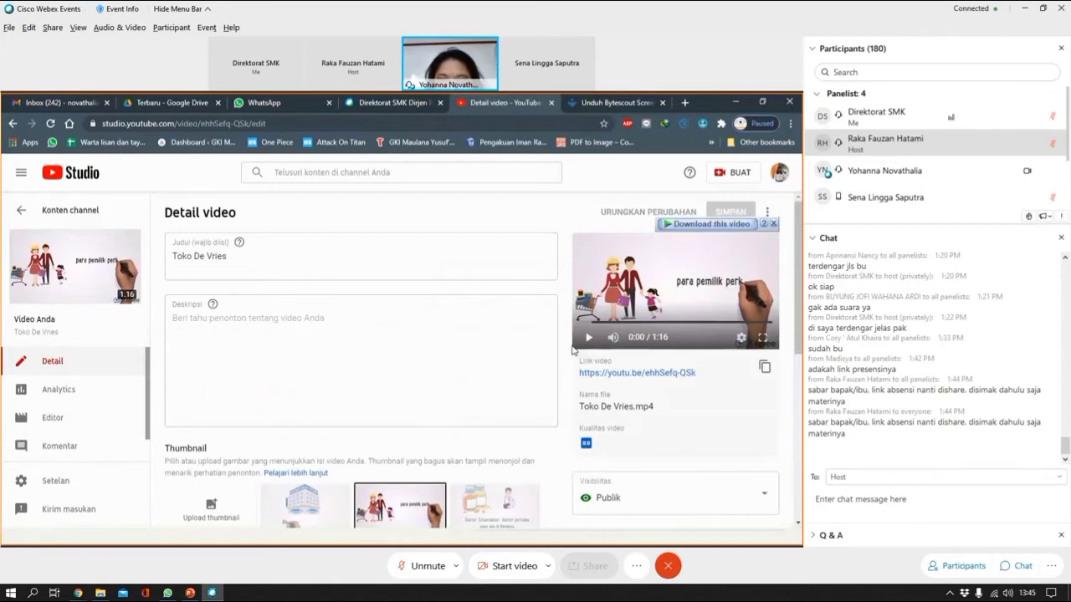
{"action": "scroll", "coordinate": [574, 349], "scroll_direction": "down", "scroll_amount": 3}
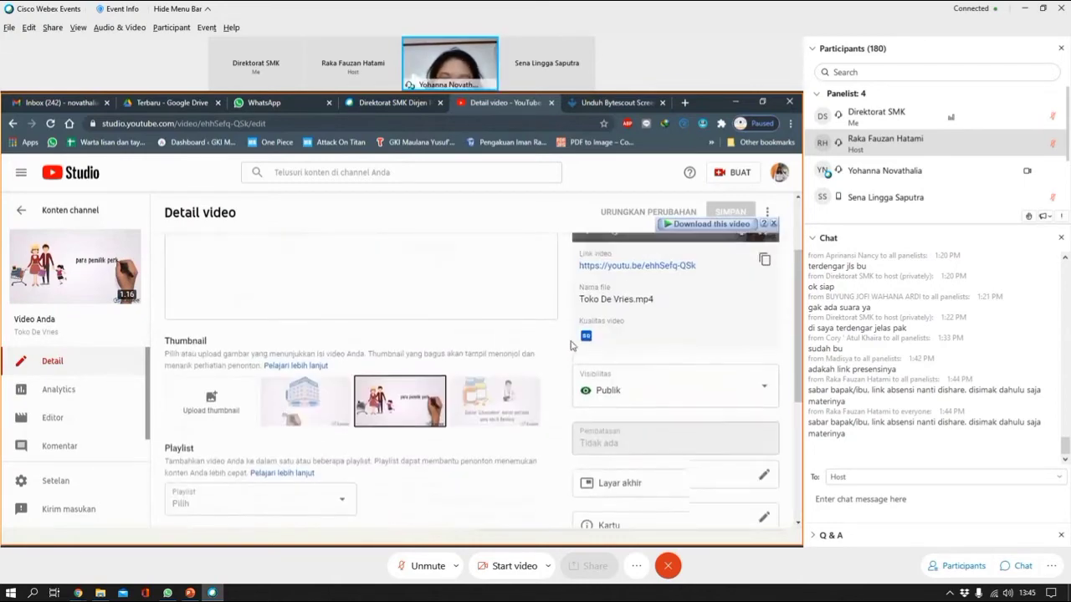
{"action": "scroll", "coordinate": [574, 343], "scroll_direction": "up", "scroll_amount": 3}
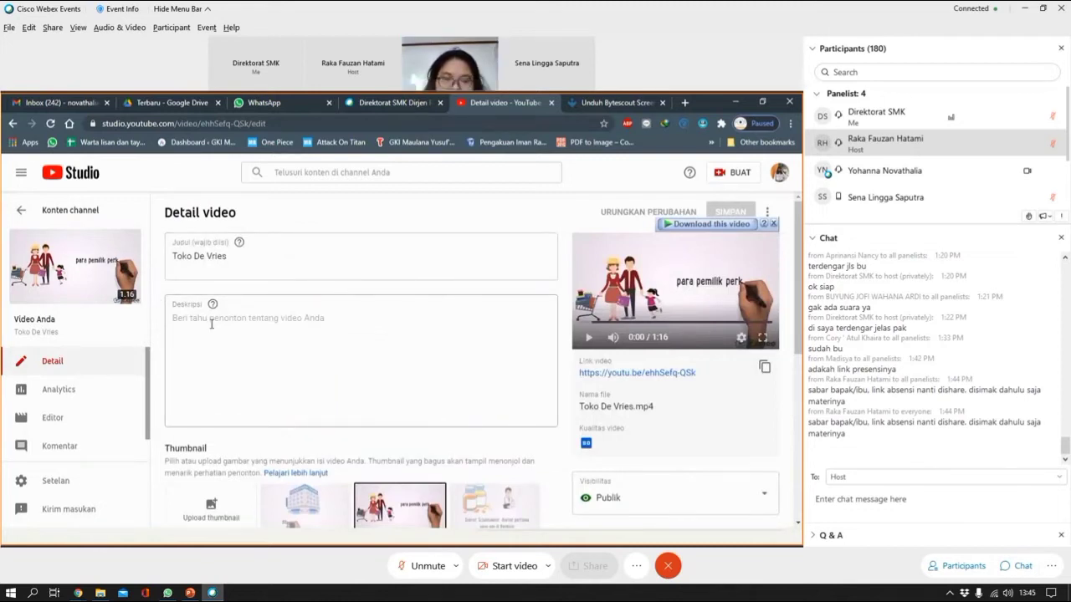
{"action": "left_click", "coordinate": [282, 327]}
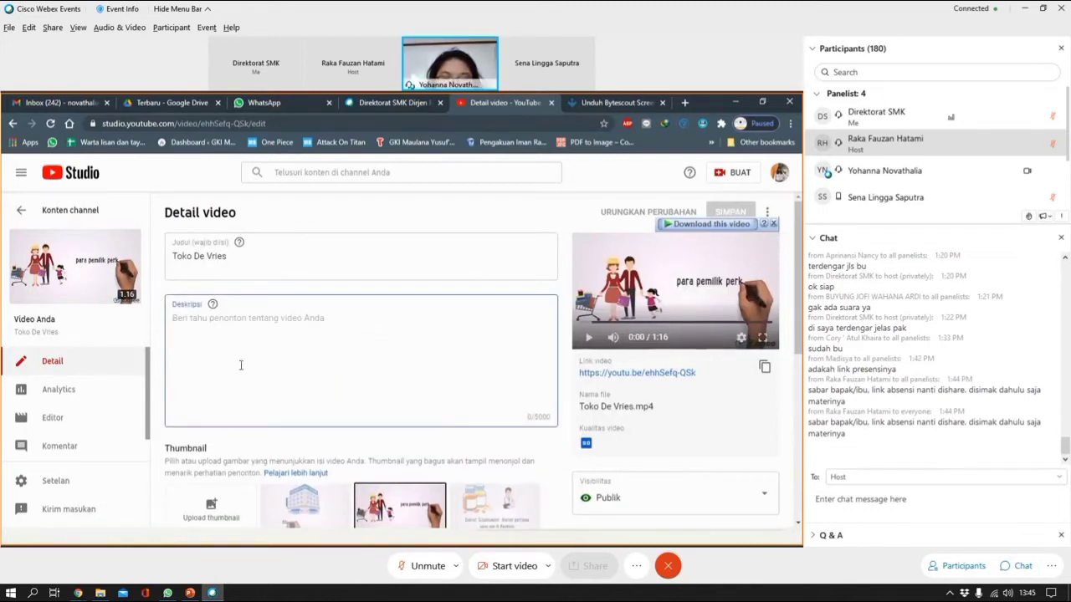
{"action": "scroll", "coordinate": [364, 411], "scroll_direction": "down", "scroll_amount": 1}
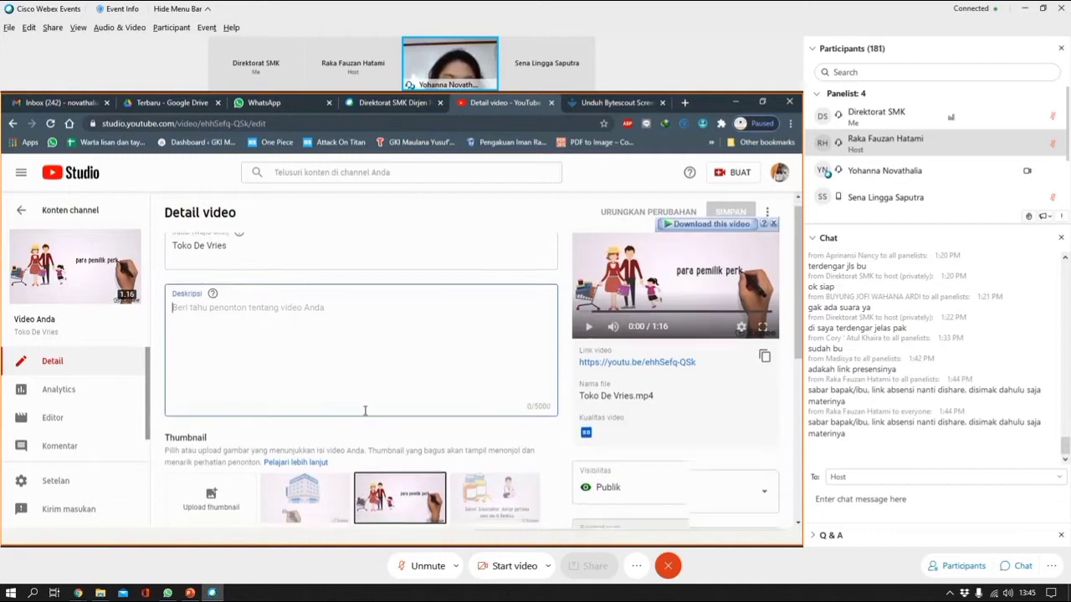
{"action": "scroll", "coordinate": [364, 410], "scroll_direction": "down", "scroll_amount": 1}
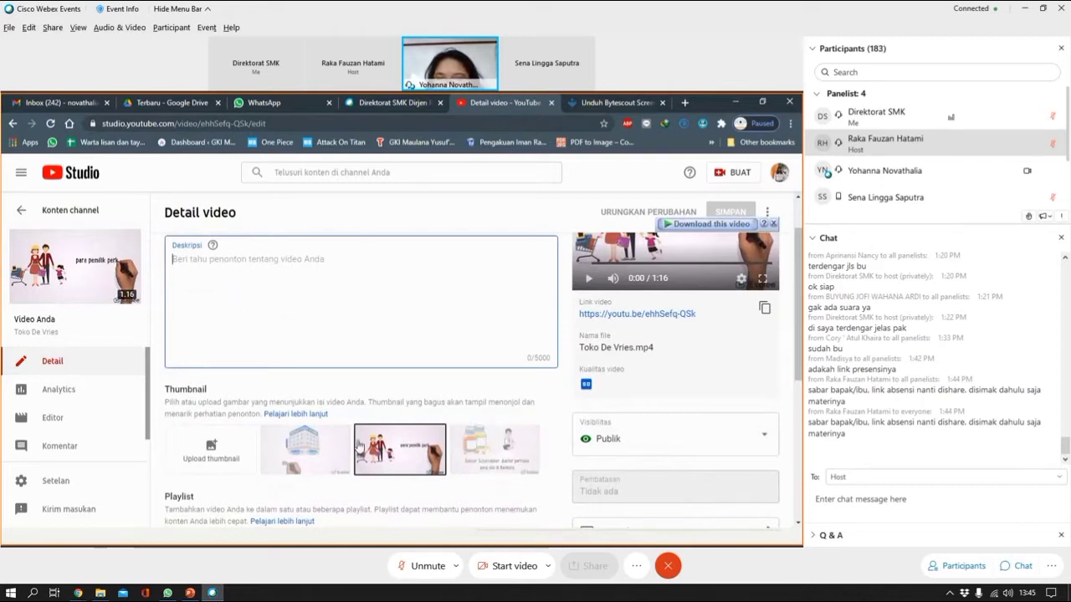
{"action": "scroll", "coordinate": [359, 443], "scroll_direction": "down", "scroll_amount": 2}
{"action": "scroll", "coordinate": [359, 443], "scroll_direction": "up", "scroll_amount": 3}
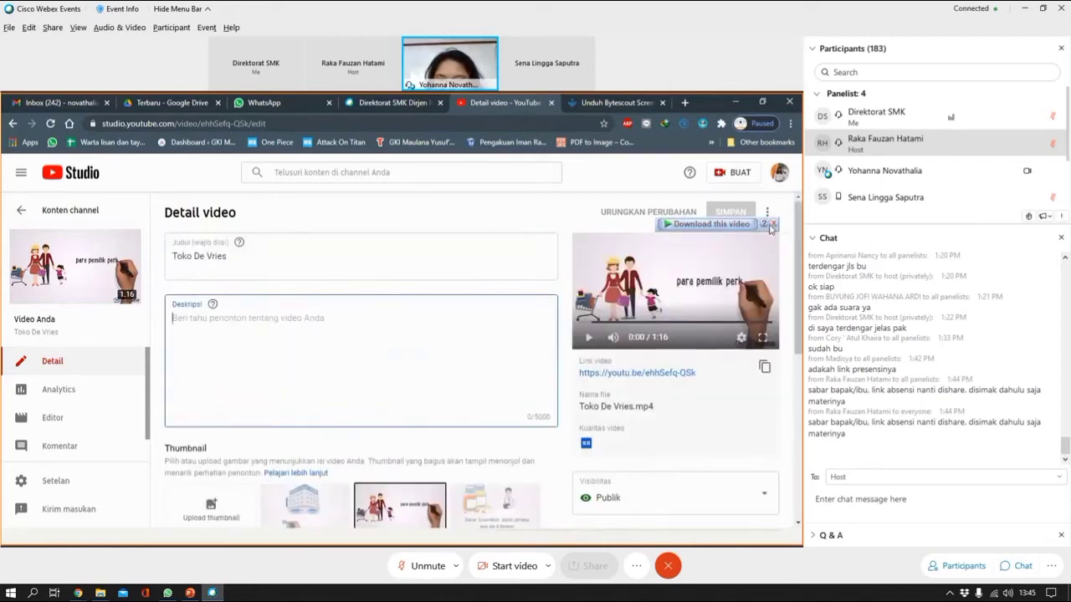
- Dismiss the download overlay covering the video preview and look over the video's details page
{"action": "left_click", "coordinate": [771, 225]}
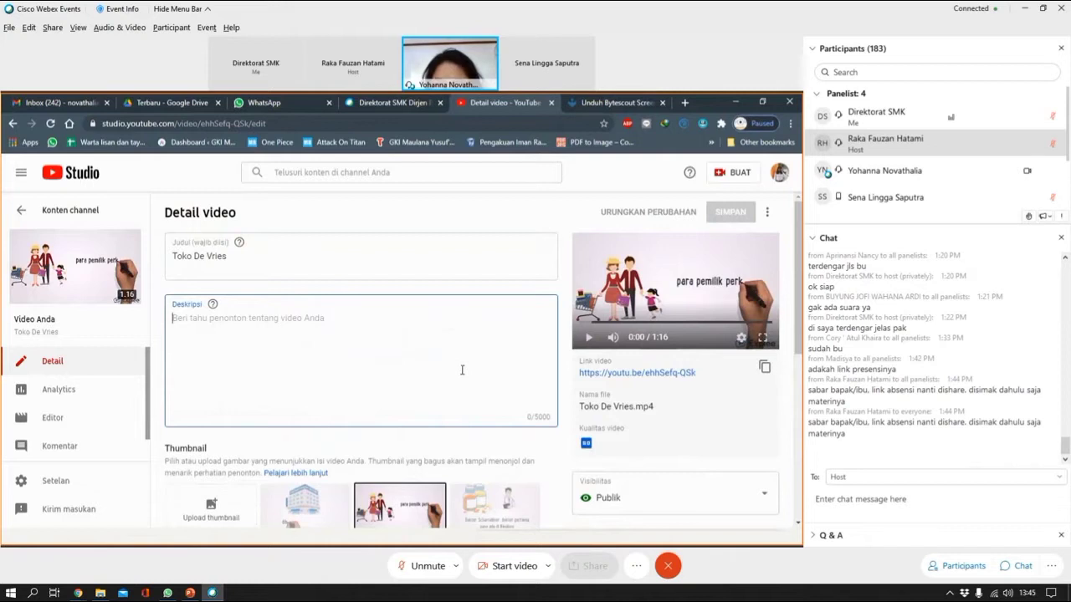
{"action": "scroll", "coordinate": [462, 370], "scroll_direction": "down", "scroll_amount": 1}
{"action": "scroll", "coordinate": [462, 370], "scroll_direction": "up", "scroll_amount": 1}
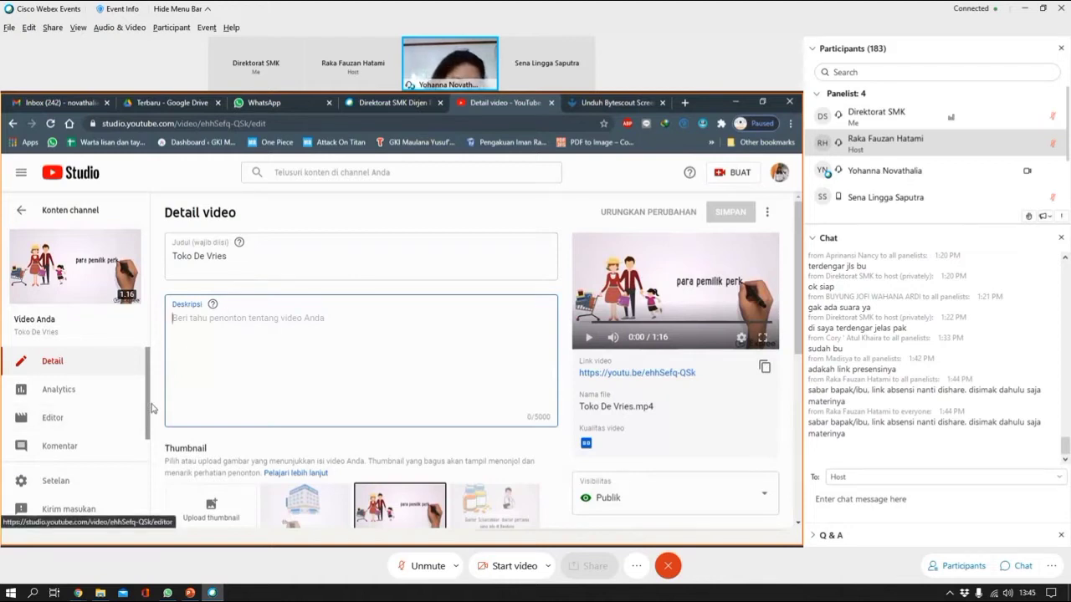
{"action": "left_click", "coordinate": [148, 360]}
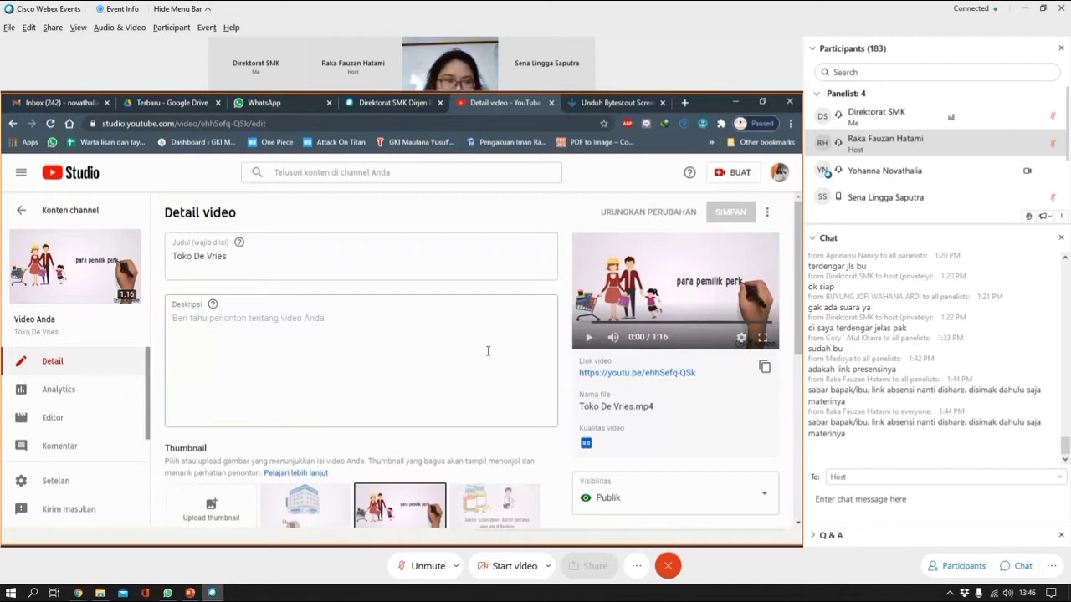
- Return to the channel content list and view the additional options available for the Toko De Vries video
{"action": "left_click", "coordinate": [25, 214]}
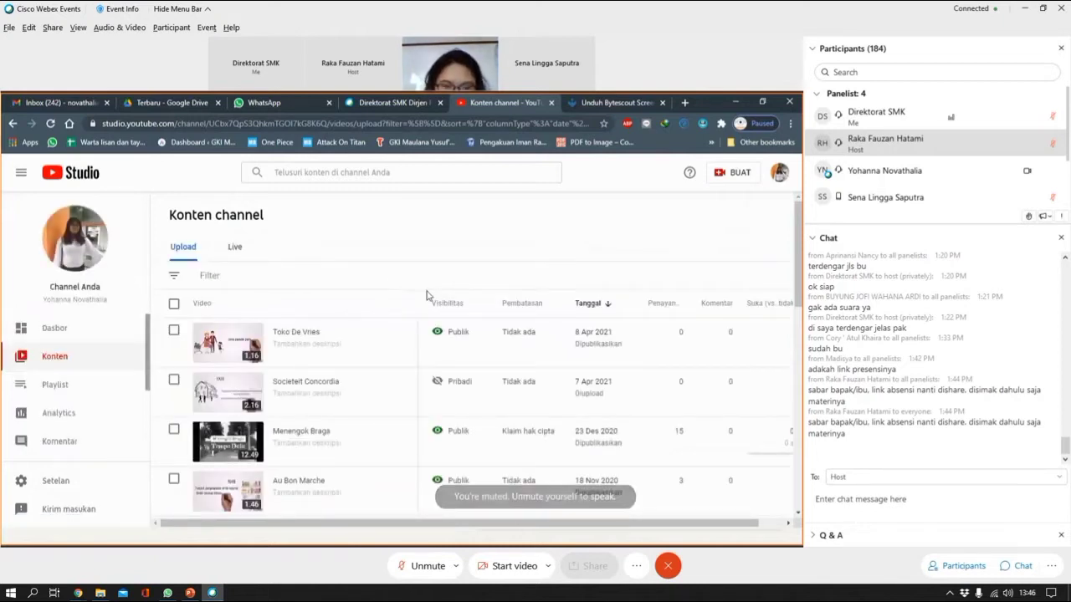
{"action": "left_click", "coordinate": [396, 343]}
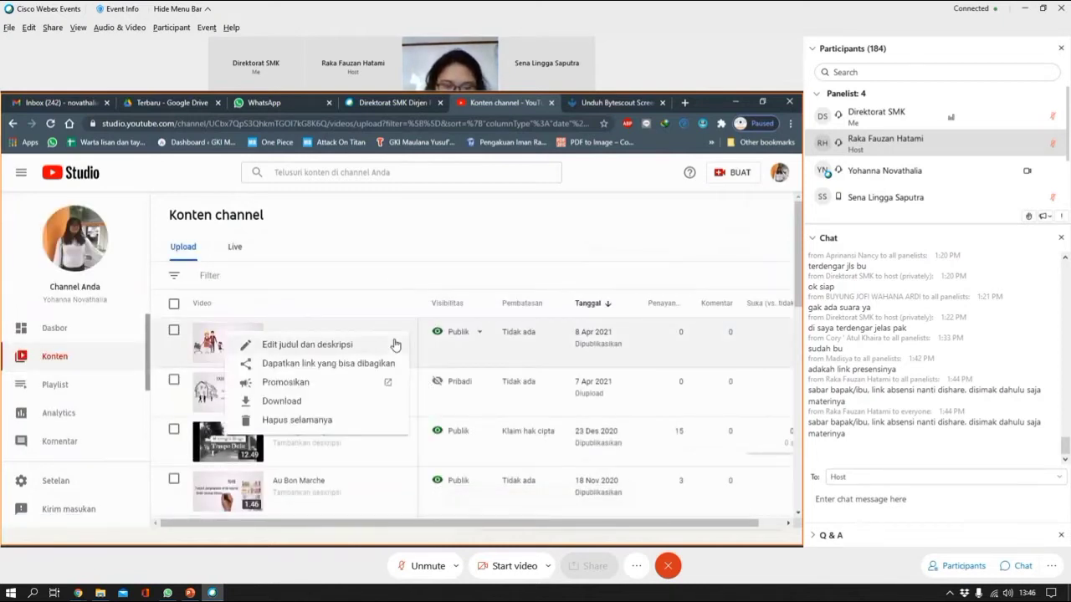
{"action": "left_click", "coordinate": [362, 261]}
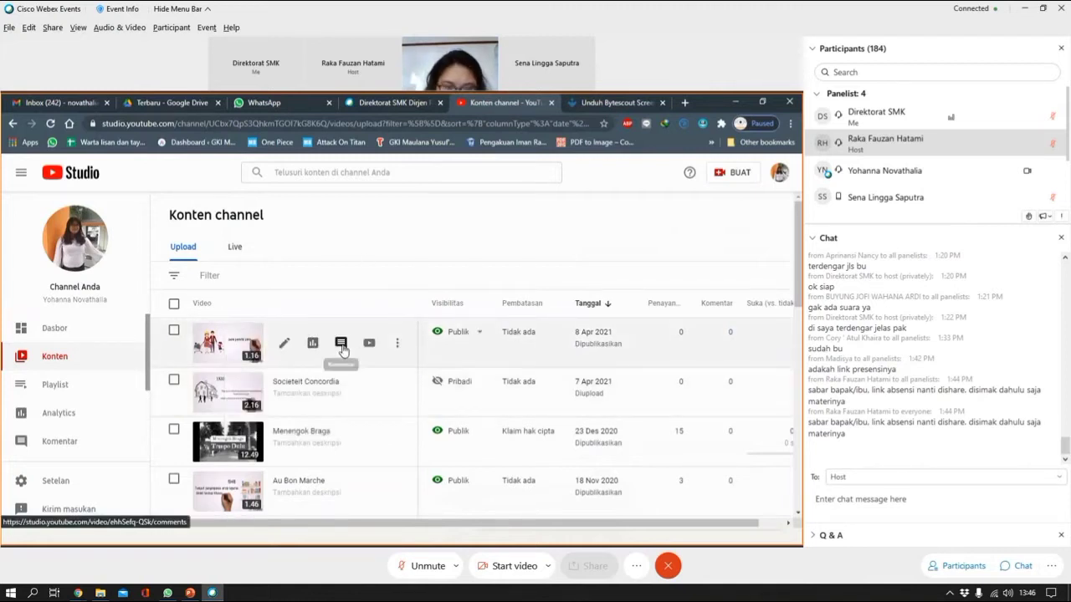
- Open the comments of the Toko De Vries video and view those held for review
{"action": "left_click", "coordinate": [342, 347]}
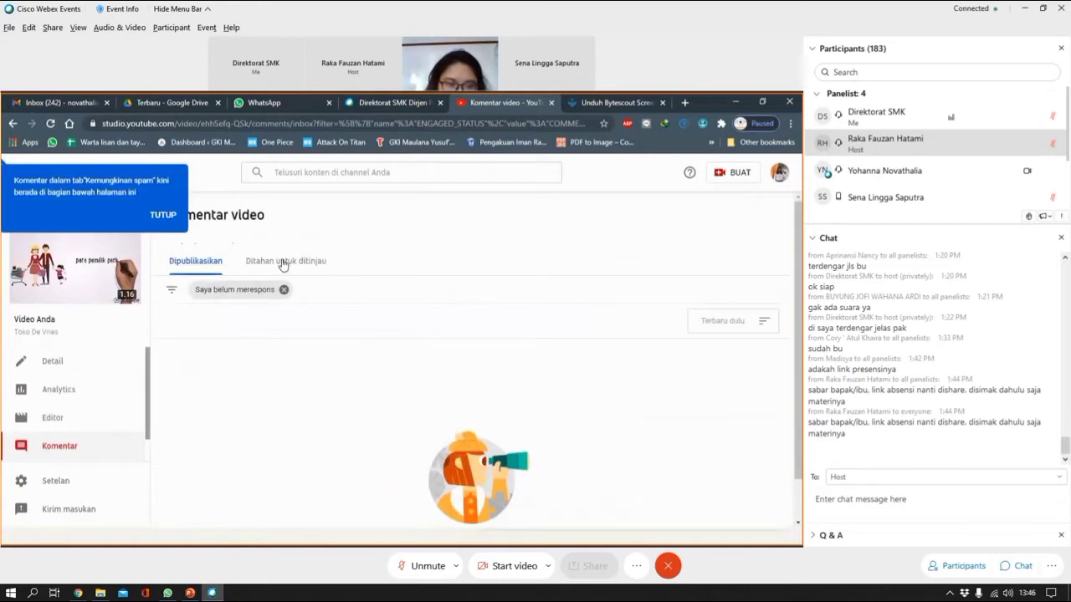
{"action": "left_click", "coordinate": [282, 262]}
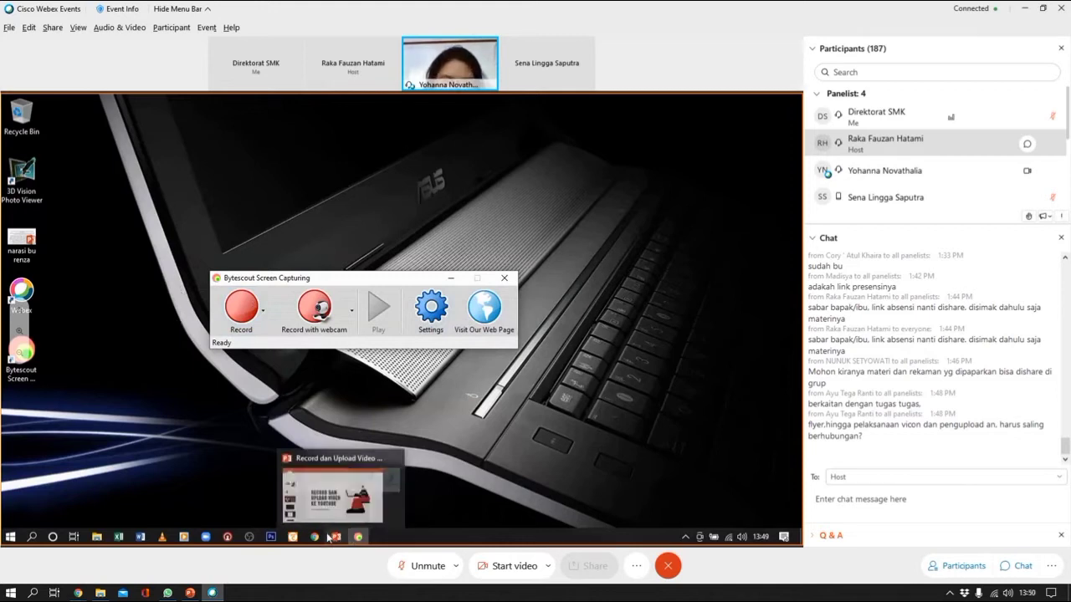
- Stop sharing the presenter's screen in the Webex event
{"action": "mouse_move", "coordinate": [313, 539]}
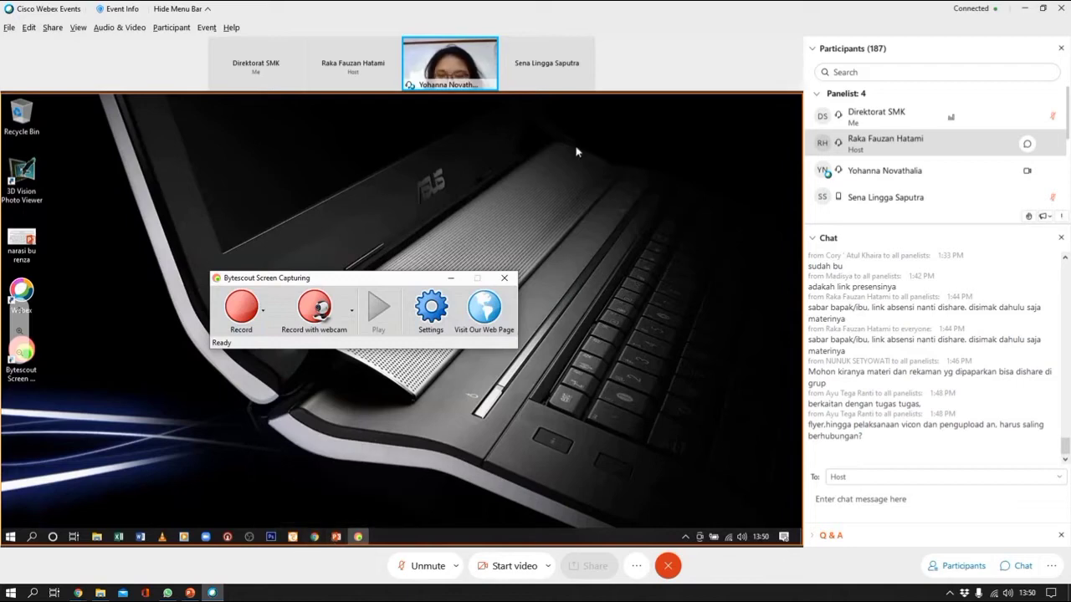
{"action": "left_click", "coordinate": [215, 118]}
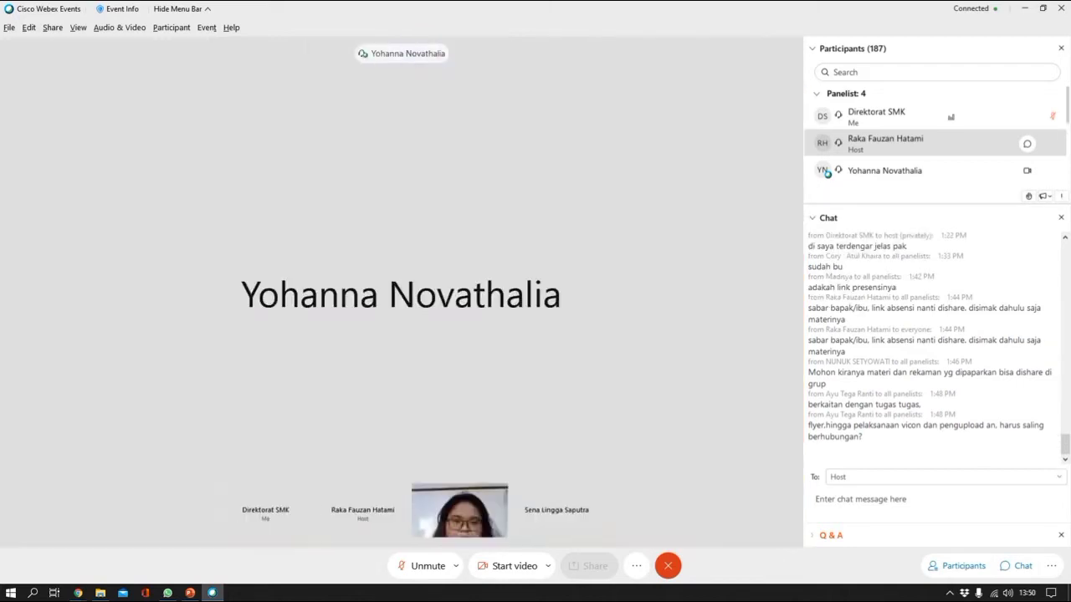